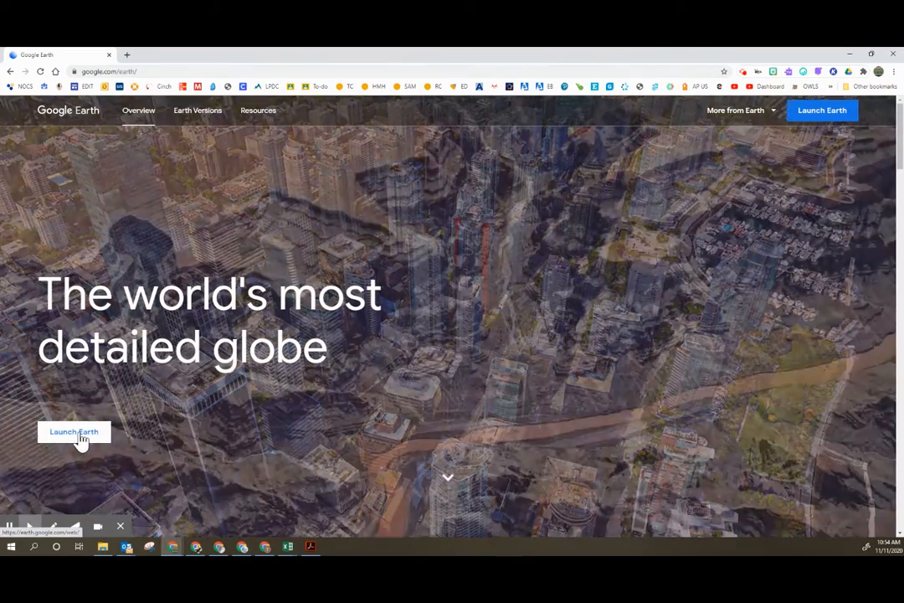
Launch the Google Earth web app from its home page and show the list of saved projects
left_click(74, 432)
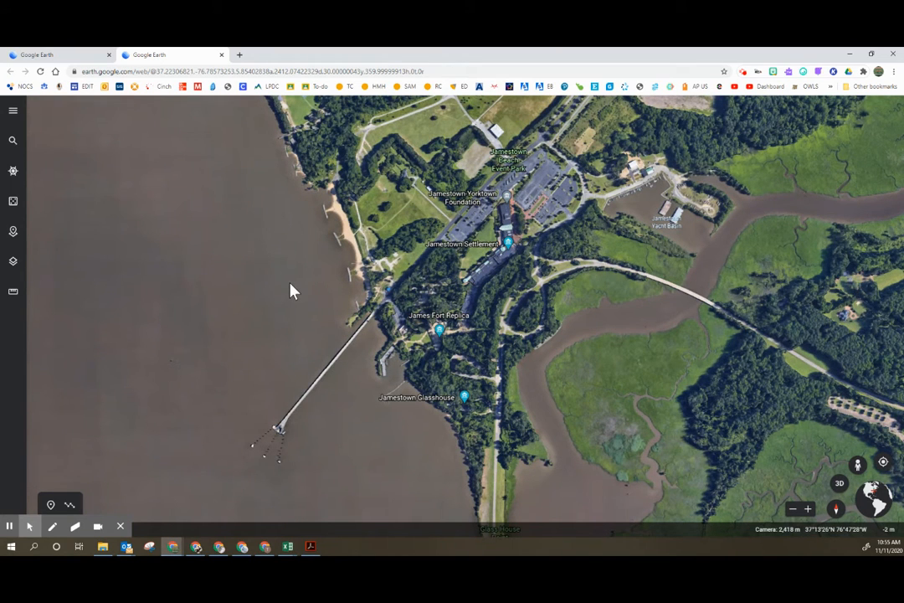
left_click(13, 118)
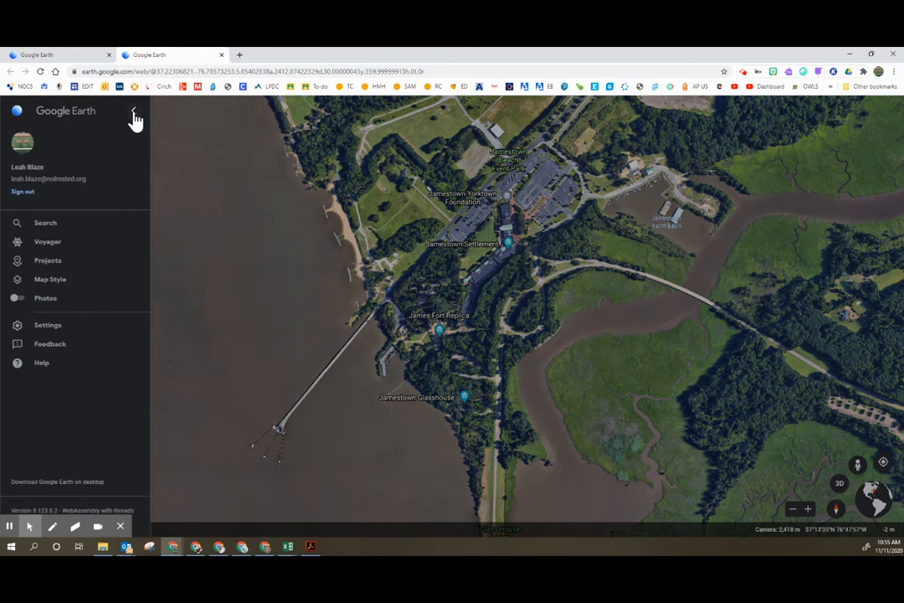
left_click(60, 265)
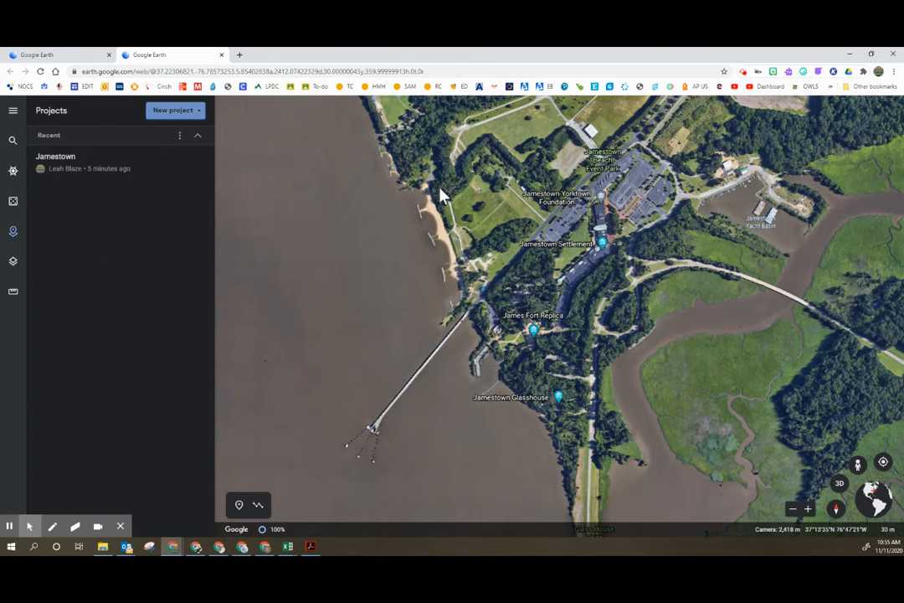
left_click_drag(437, 172, 479, 408)
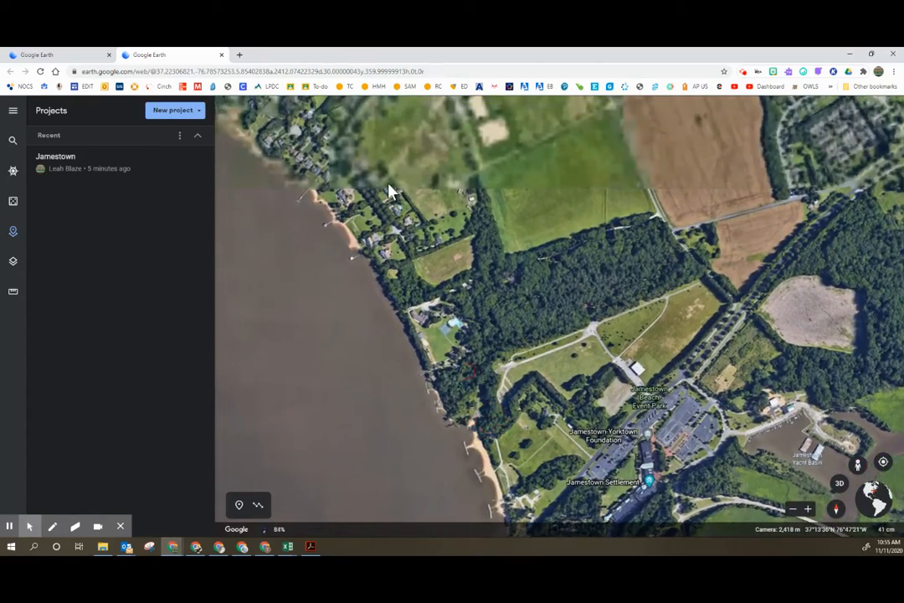
left_click_drag(358, 176, 530, 428)
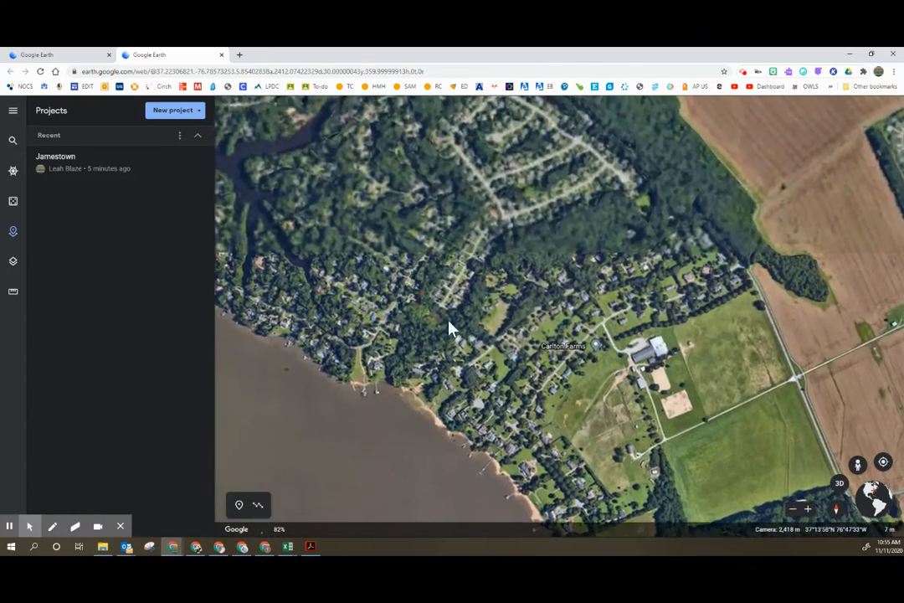
left_click_drag(452, 325, 563, 406)
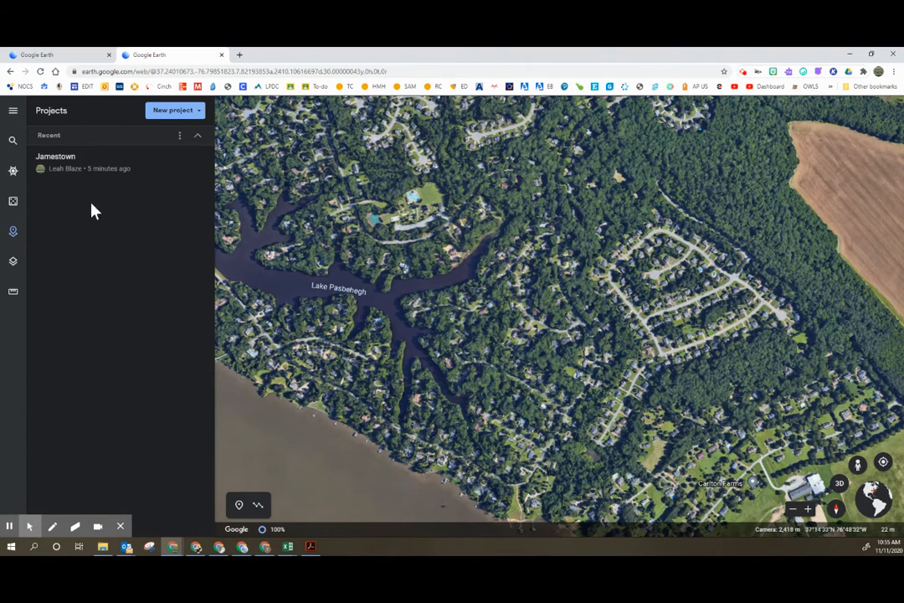
Create a new project in Google Drive and title it Cleveland, without a description
left_click(188, 117)
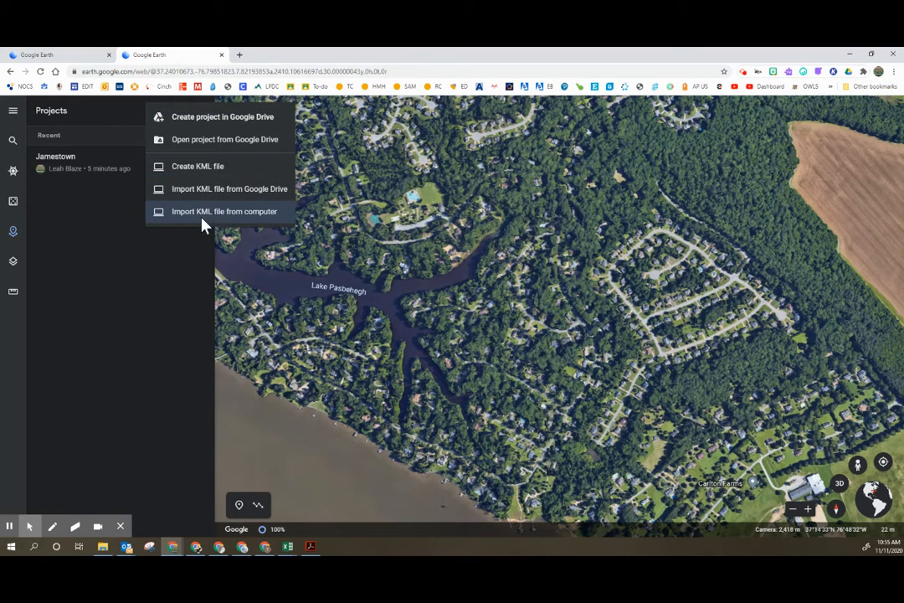
left_click(195, 122)
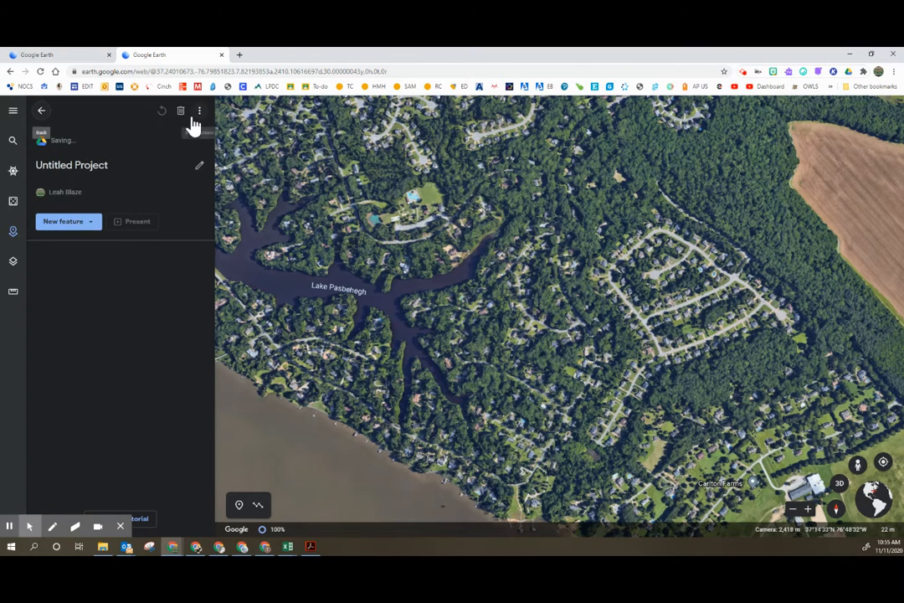
left_click(197, 171)
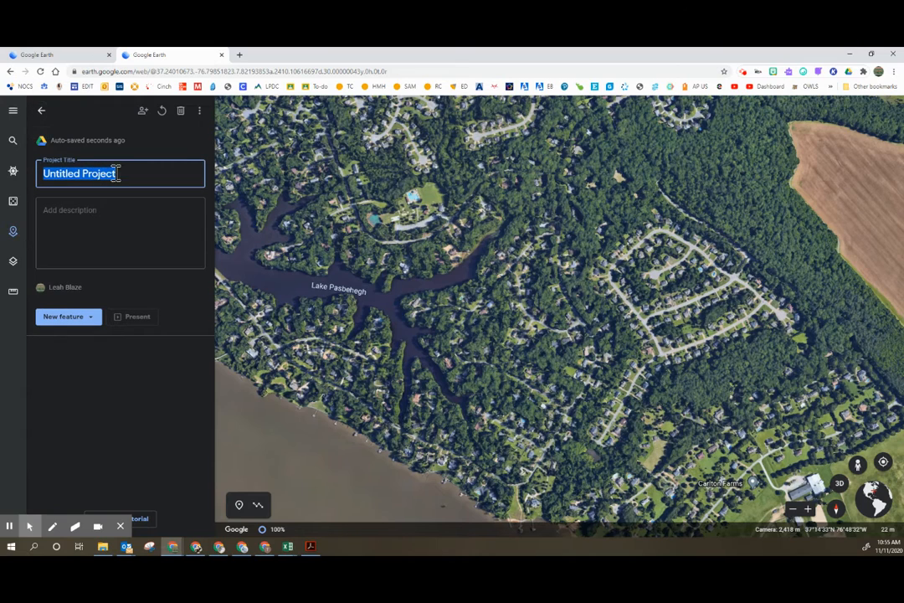
type("Cleveland")
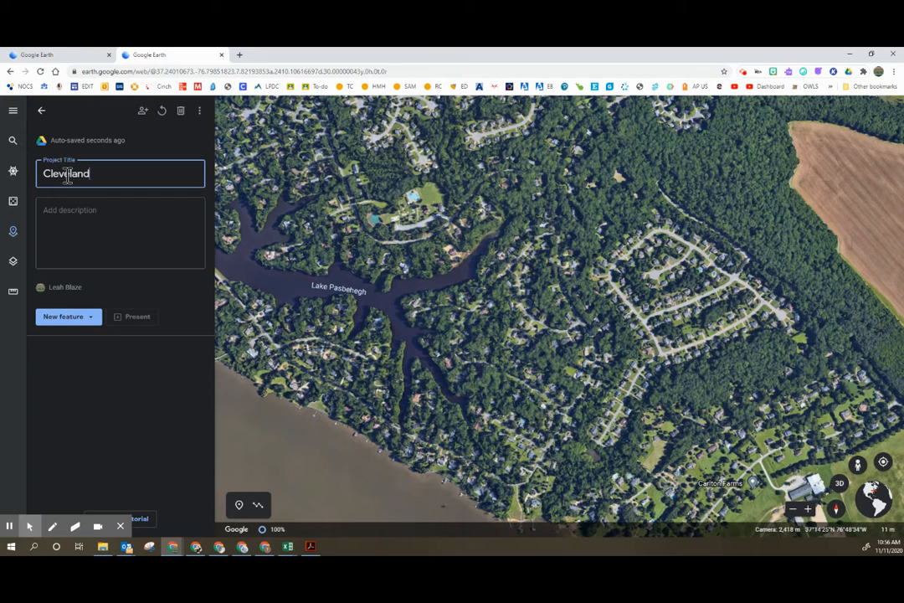
left_click(73, 215)
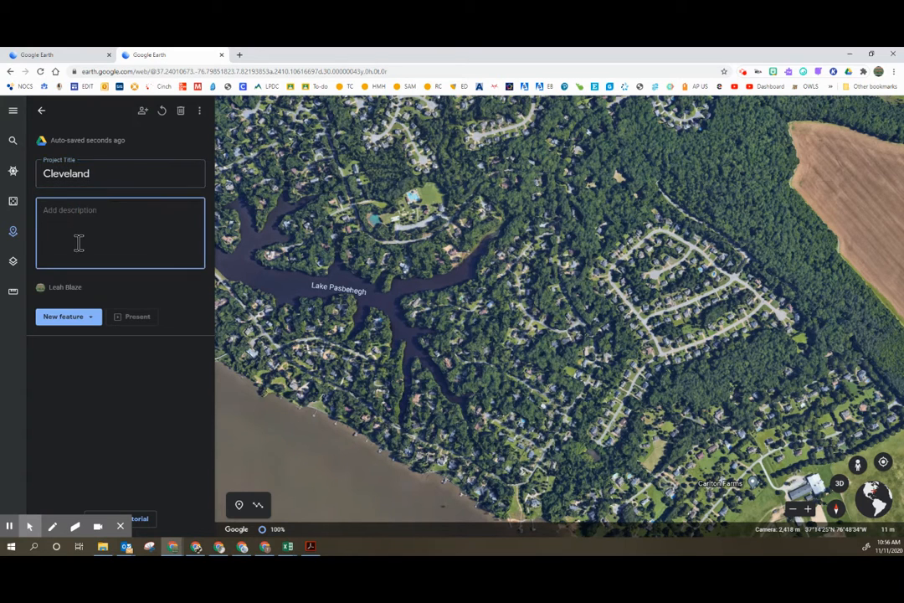
left_click(170, 379)
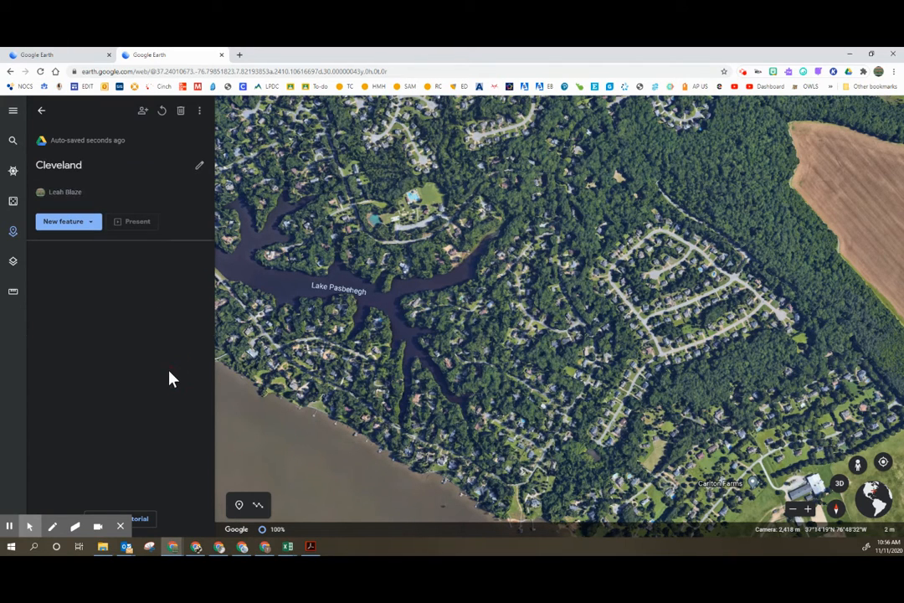
Review the Cleveland project's sharing dialog and its copy and export options without changing anything
left_click(142, 110)
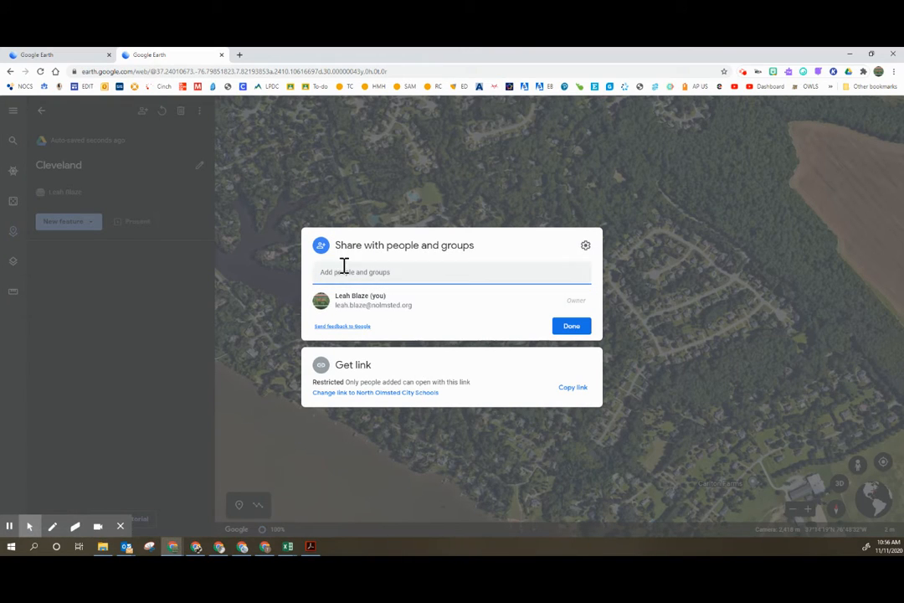
left_click(572, 328)
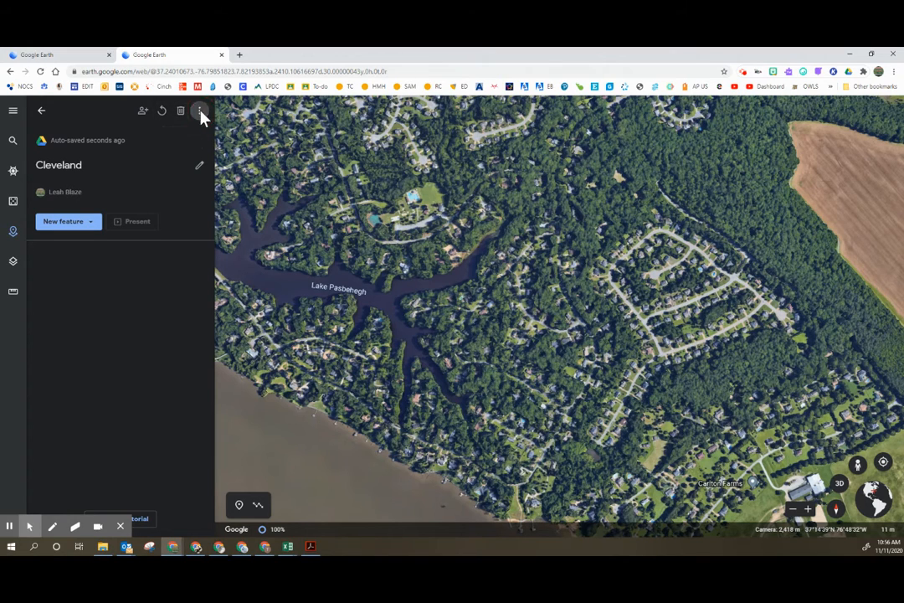
left_click(200, 114)
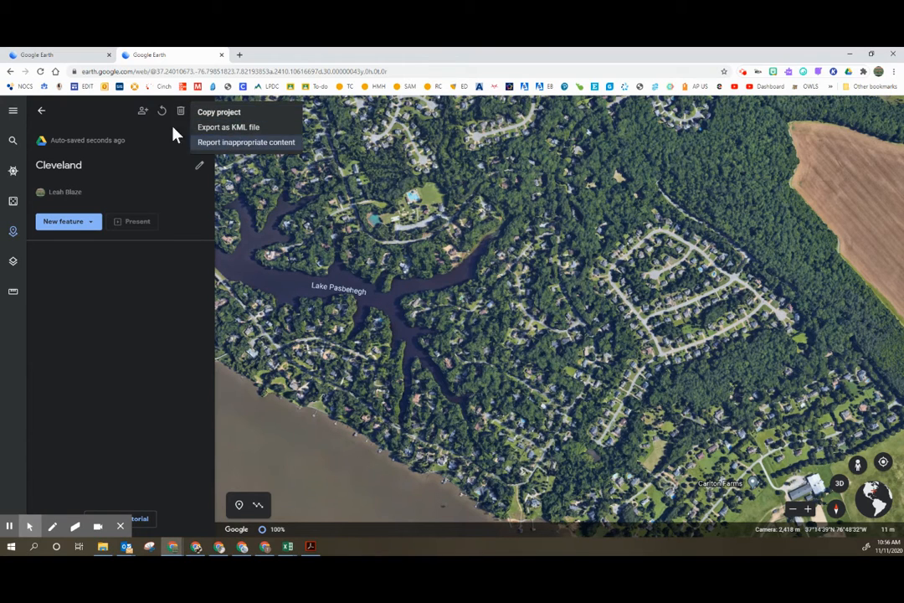
left_click(127, 136)
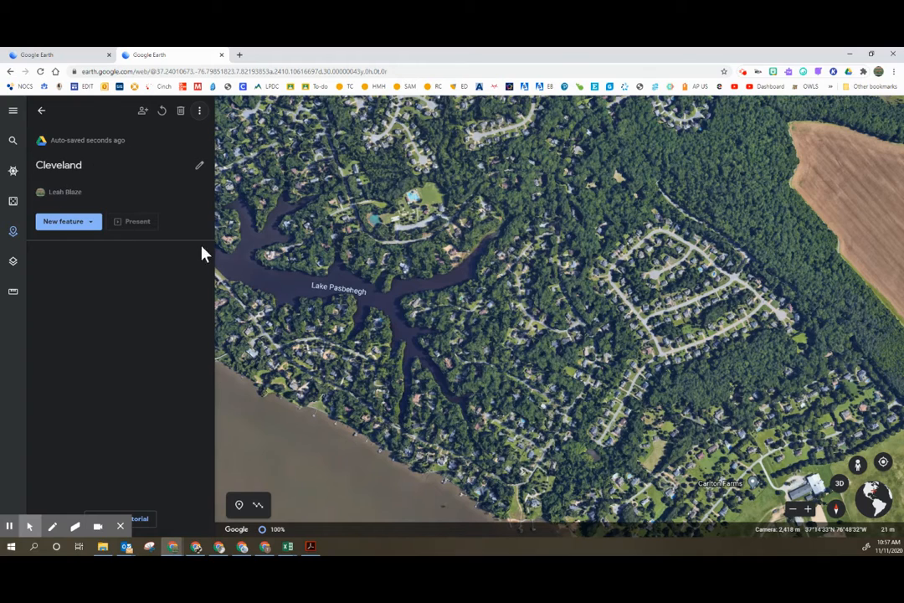
Search for Cleveland as a new place for the project and fly to Cleveland, OH
left_click(89, 223)
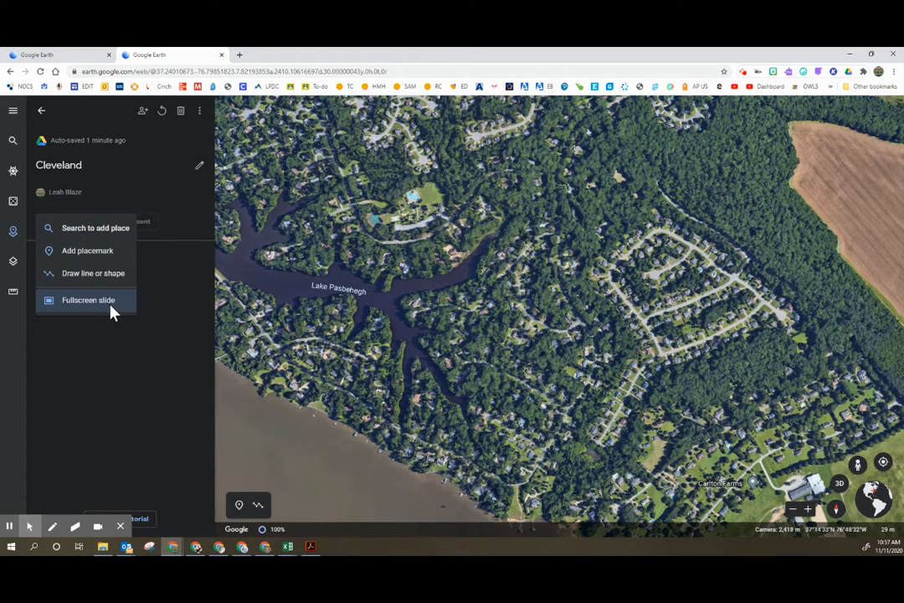
left_click(95, 228)
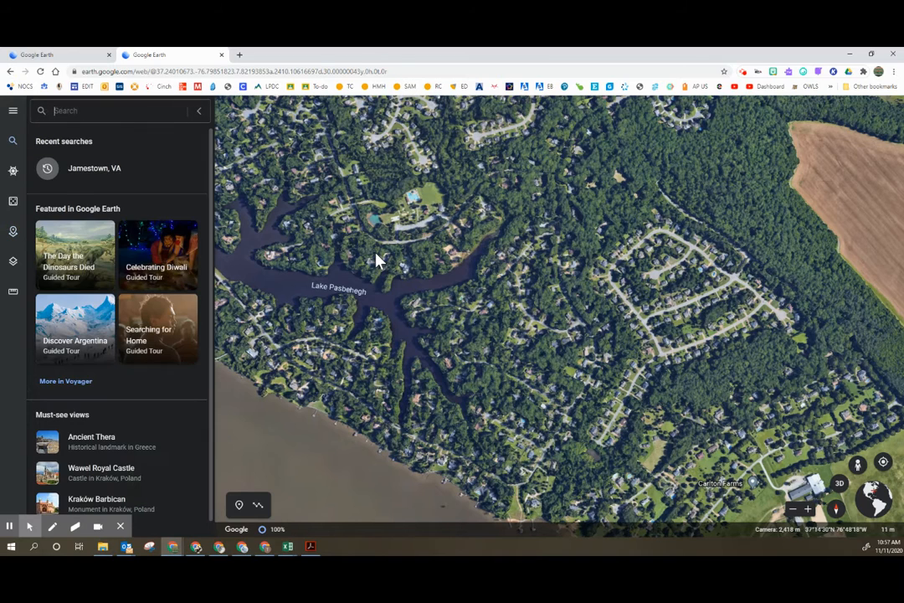
type("clevleand,")
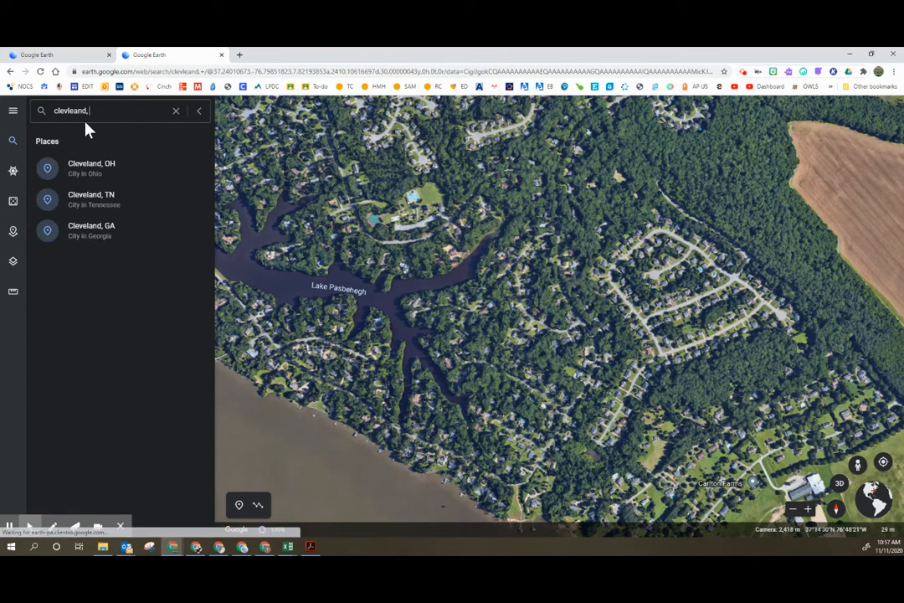
left_click(84, 170)
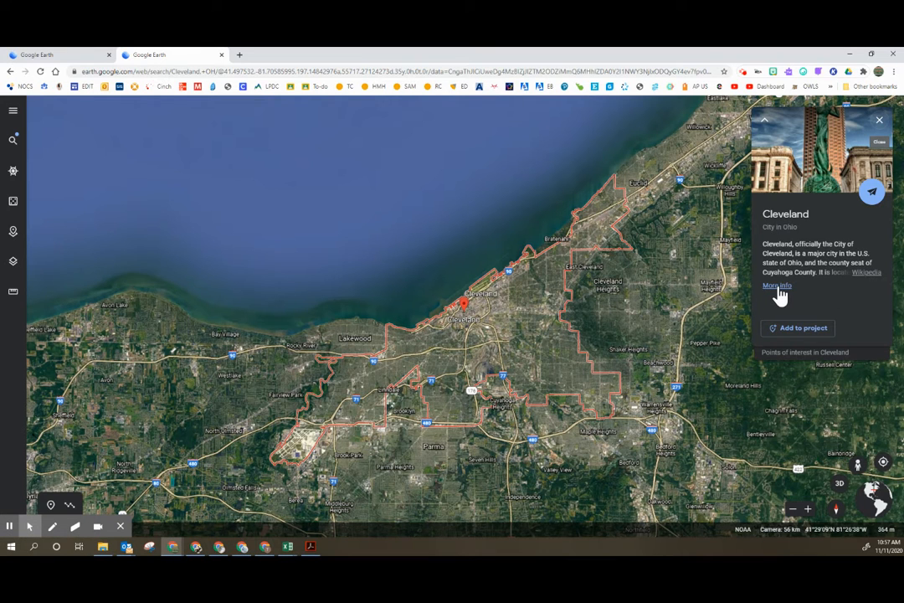
Browse the photo gallery in Cleveland's detailed place information, then return to the city on the map
left_click(778, 287)
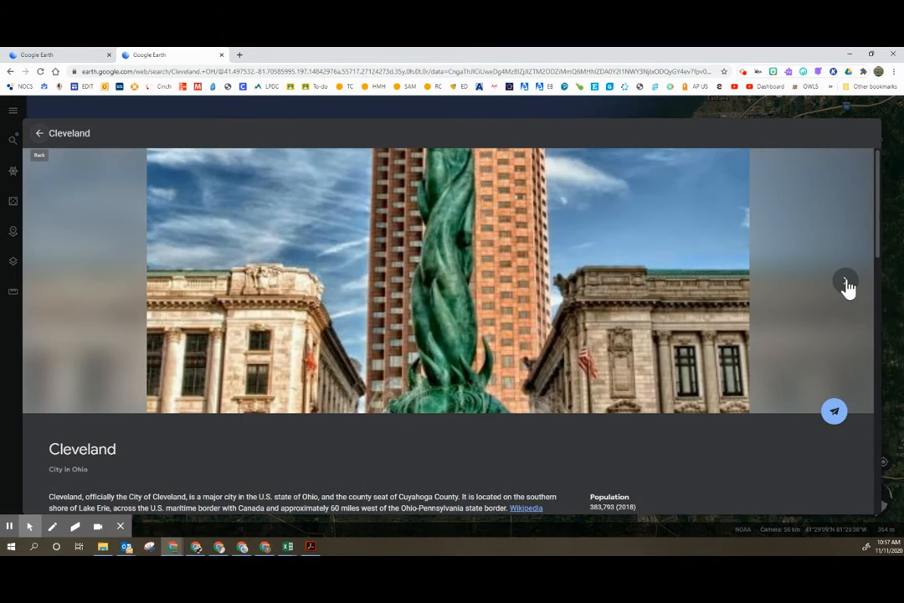
left_click(847, 285)
left_click(846, 285)
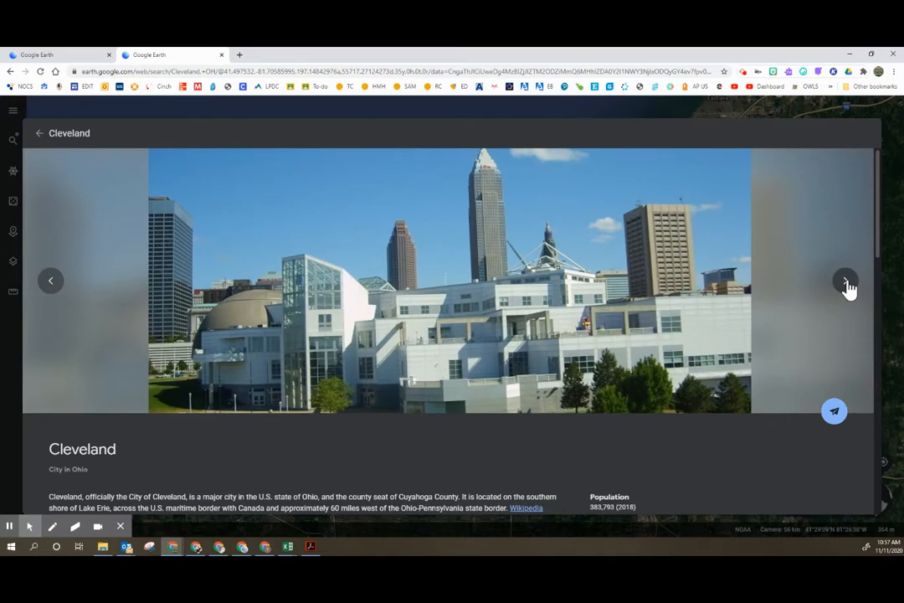
left_click(846, 283)
left_click(847, 283)
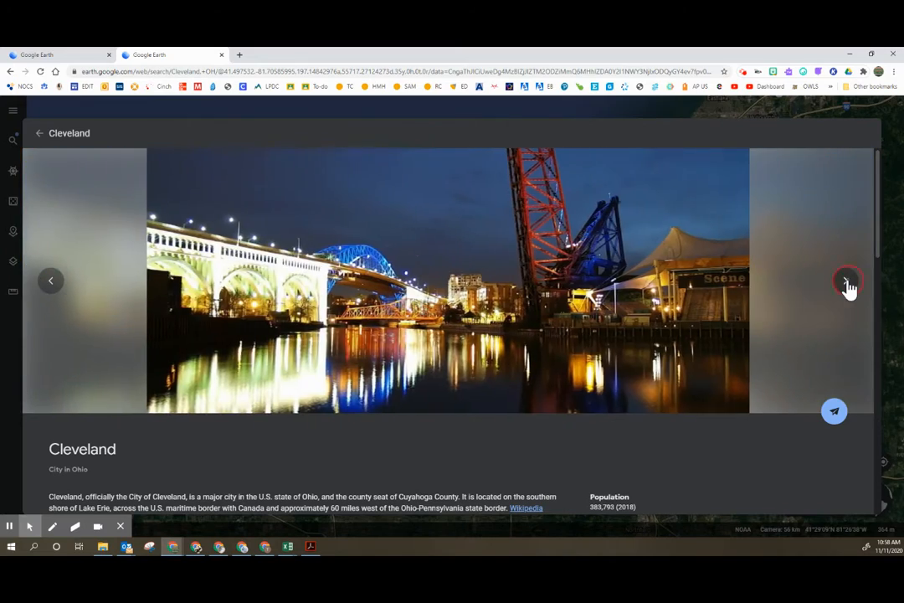
left_click(847, 284)
left_click(846, 284)
left_click(847, 284)
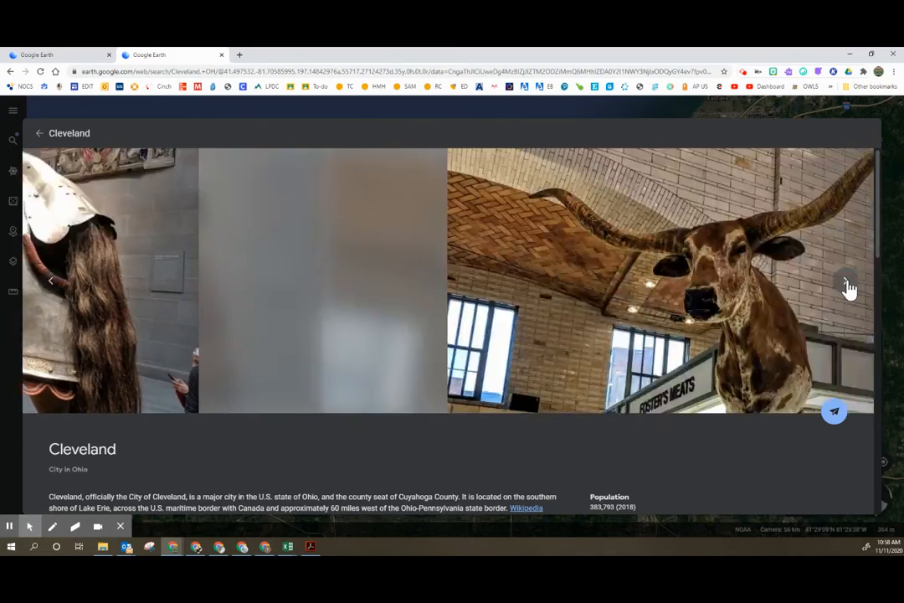
left_click(847, 285)
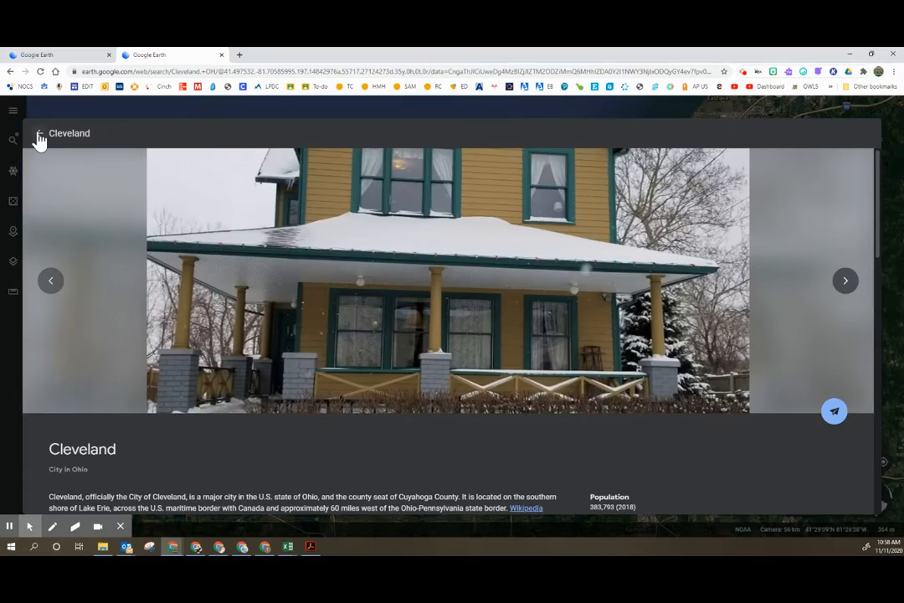
left_click(833, 412)
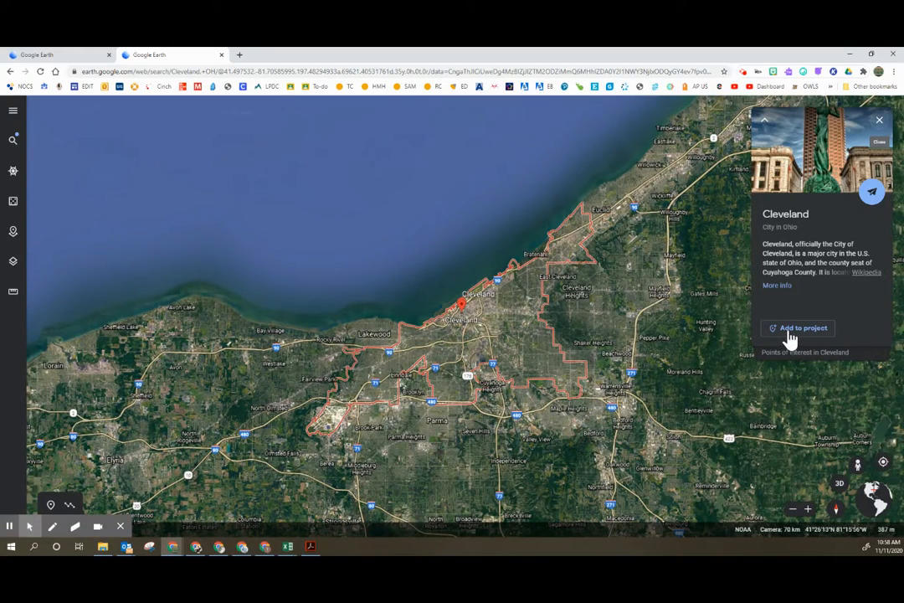
Save the place Cleveland, Ohio to the Cleveland project
left_click(791, 329)
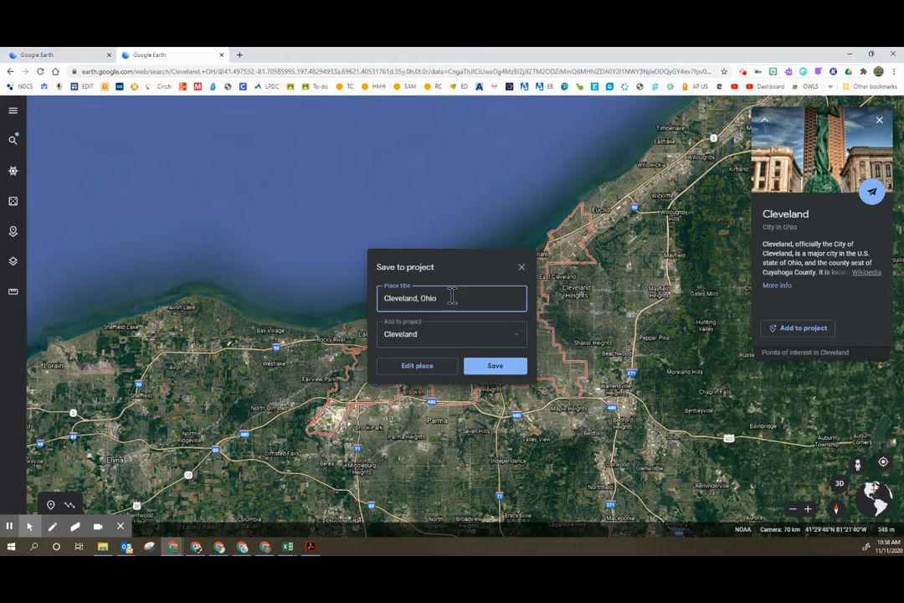
left_click(431, 348)
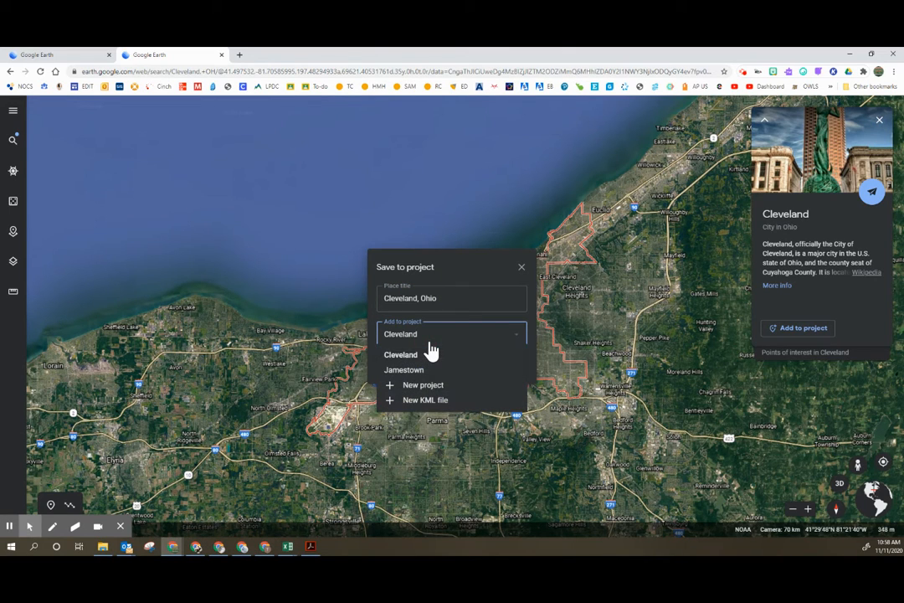
left_click(423, 357)
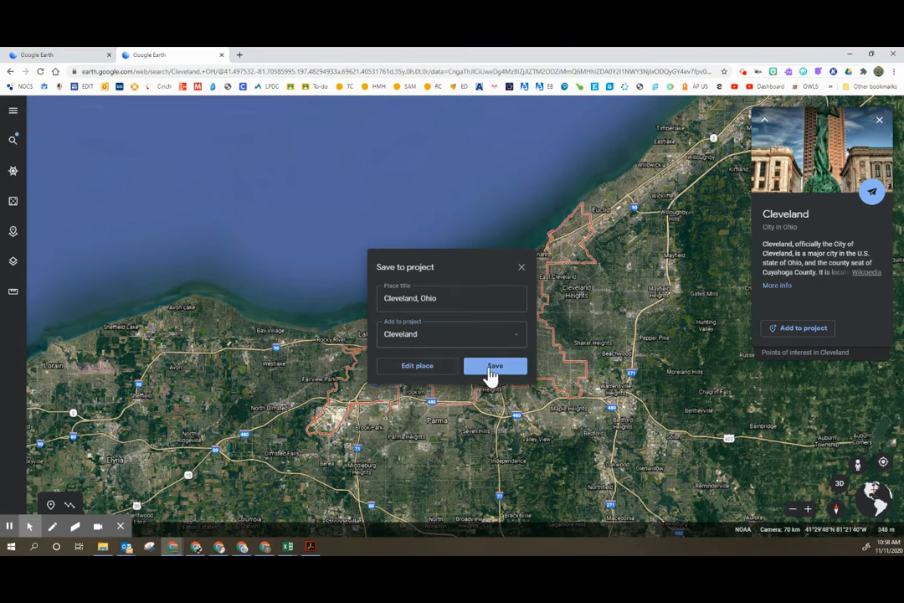
left_click(494, 370)
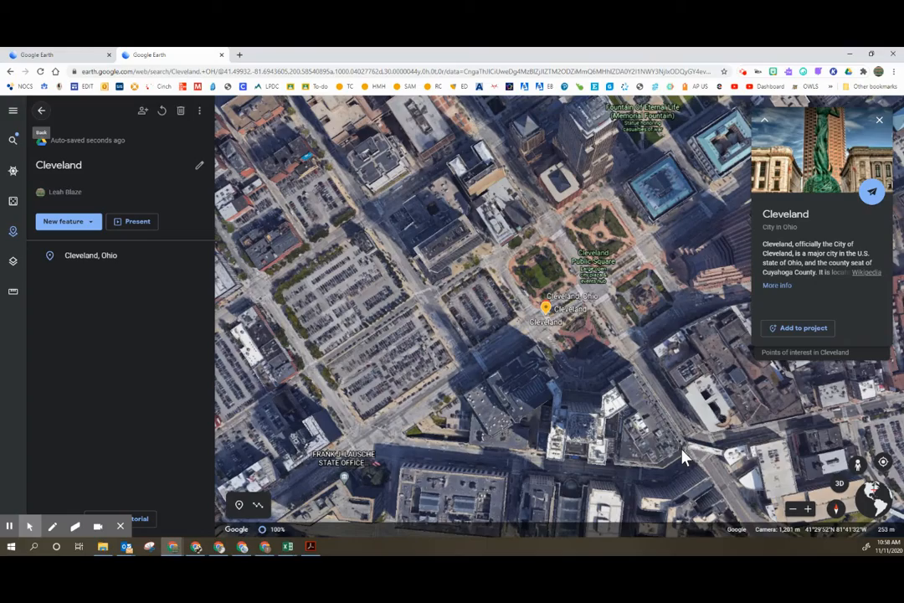
Select the Fountain Of Eternal Life (Memorial Fountain) landmark in downtown Cleveland and save it to the Cleveland project
left_click_drag(368, 471, 334, 443)
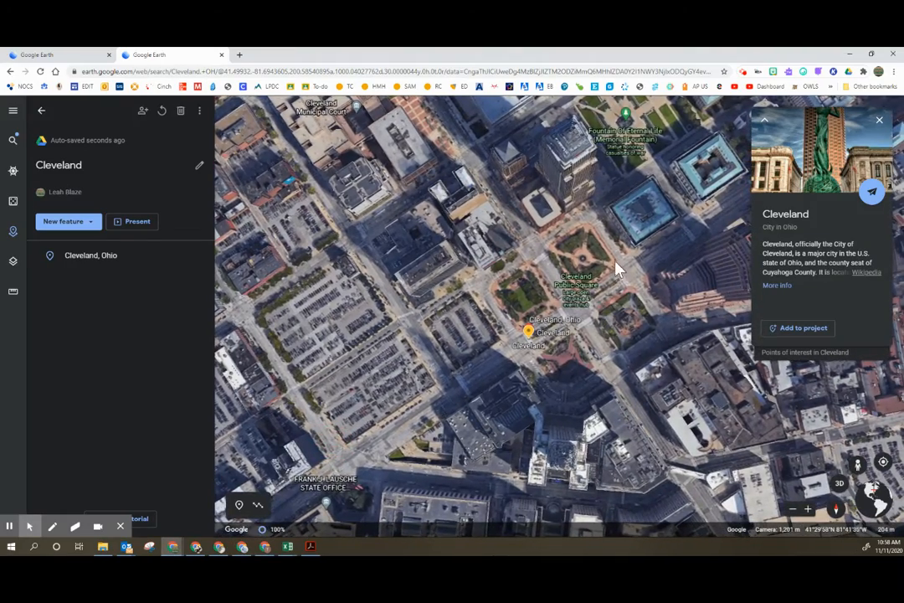
left_click_drag(611, 275, 546, 400)
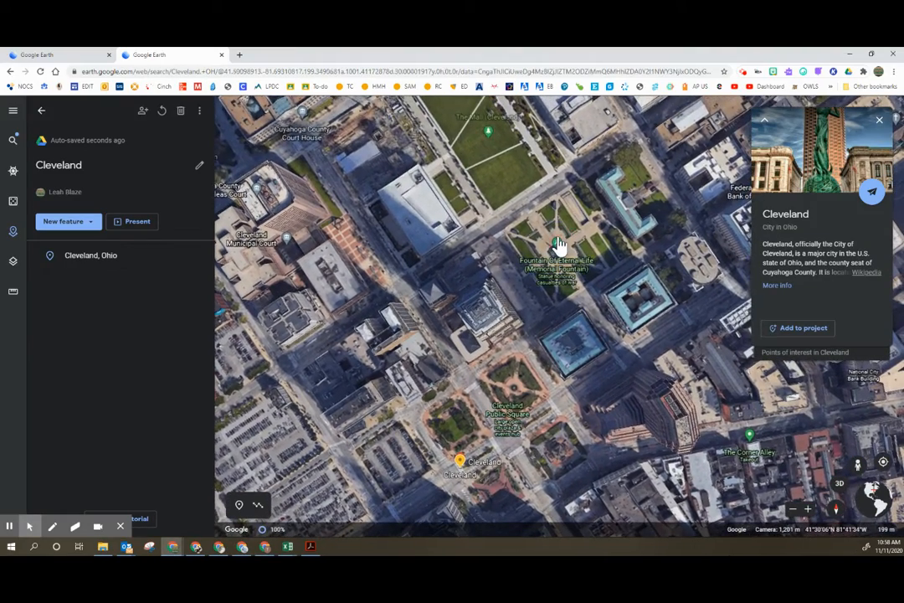
left_click(553, 242)
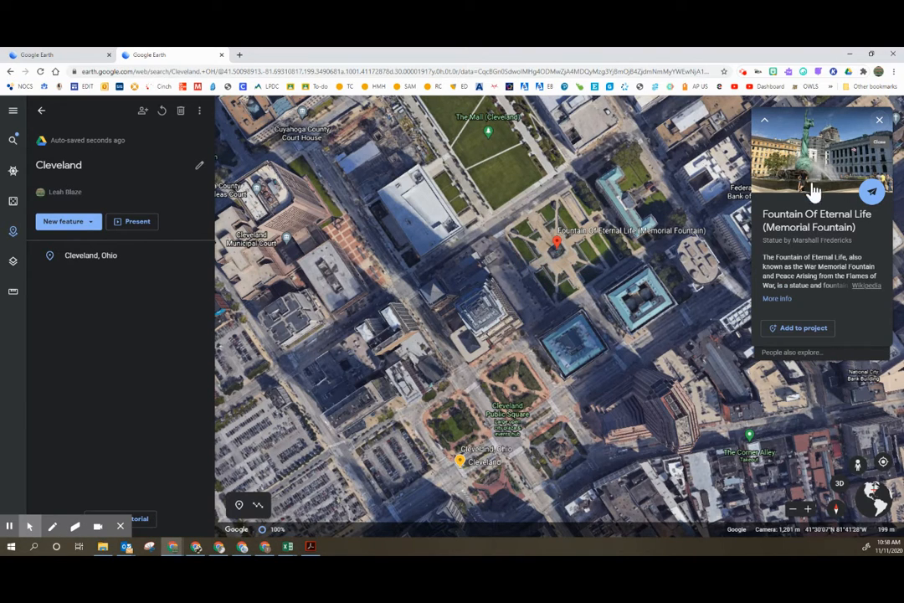
left_click(805, 330)
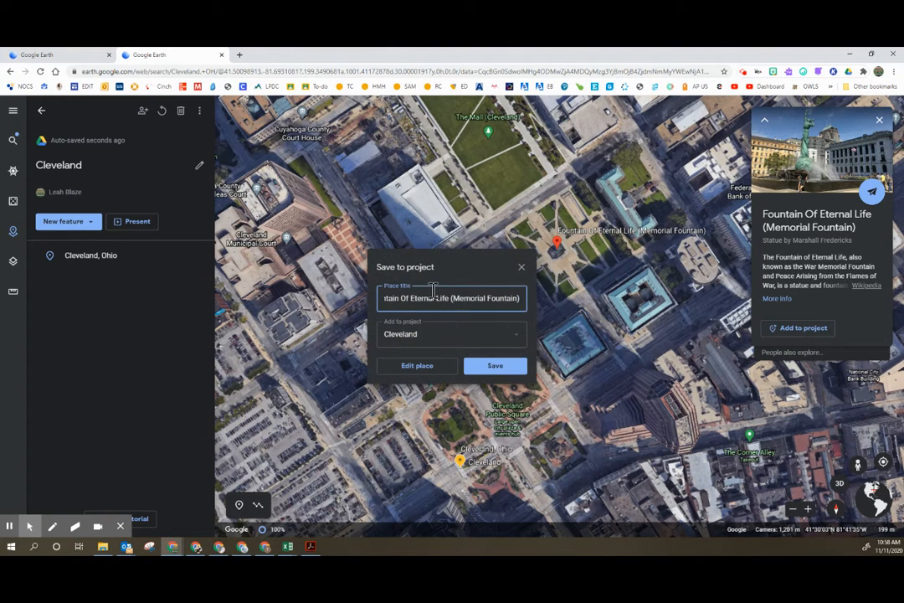
left_click(495, 366)
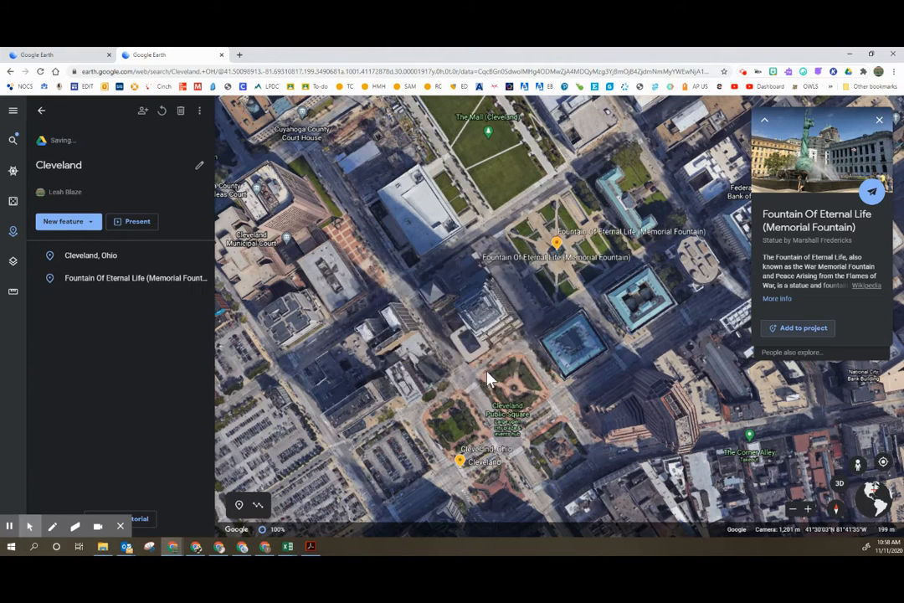
Select the Cleveland City Hall landmark northeast of the stadium and save it to the Cleveland project
scroll(536, 316, "up", 3)
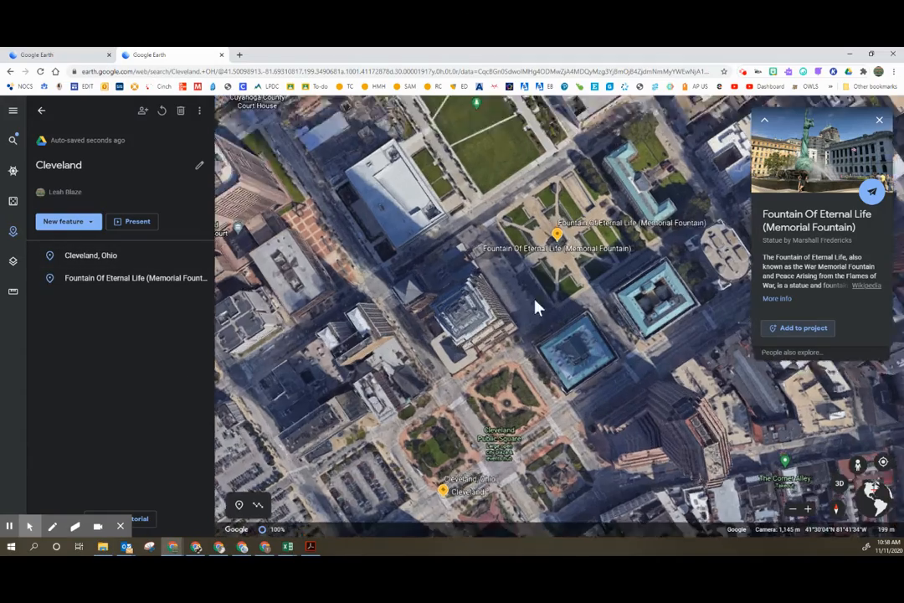
scroll(377, 232, "down", 3)
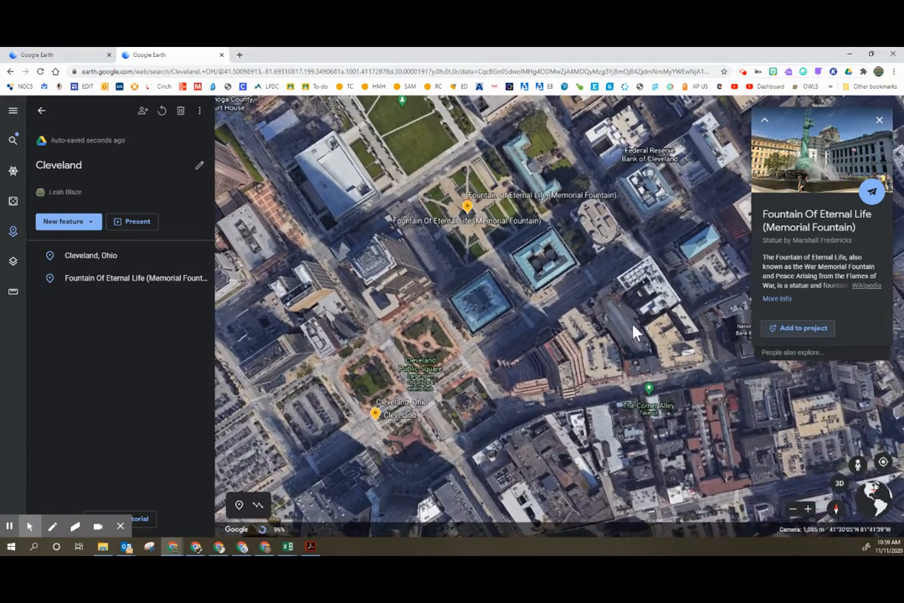
left_click_drag(575, 349, 479, 345)
left_click_drag(470, 459, 502, 482)
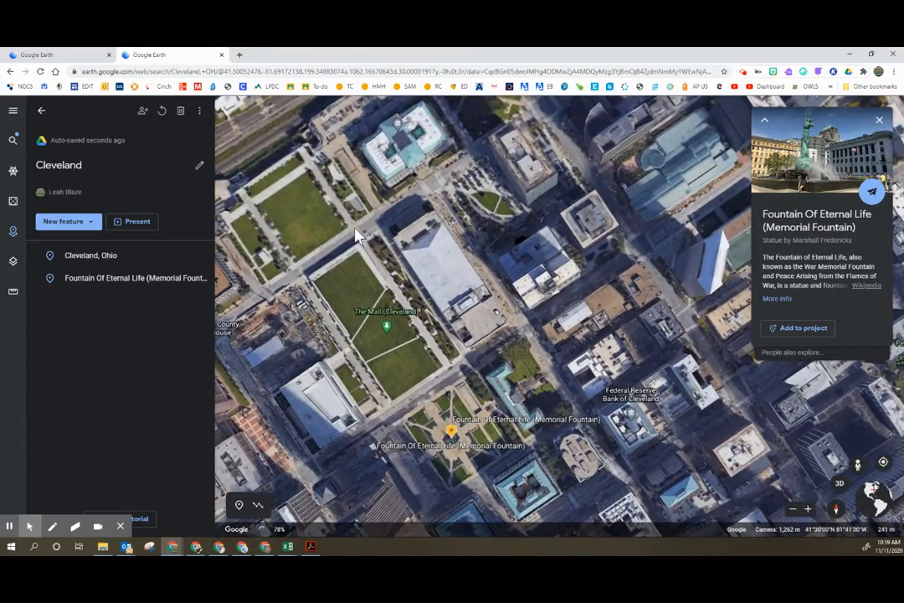
left_click_drag(359, 238, 615, 362)
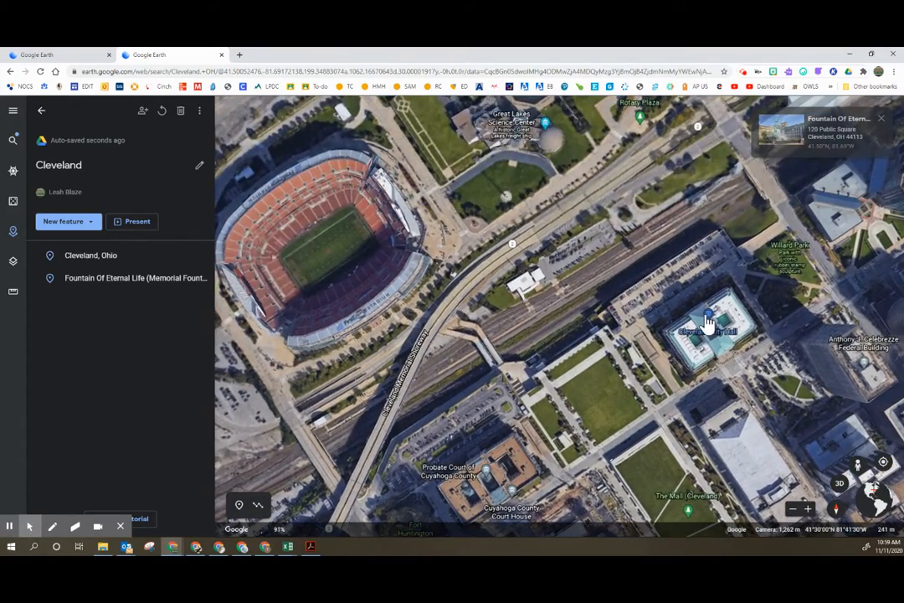
left_click(708, 322)
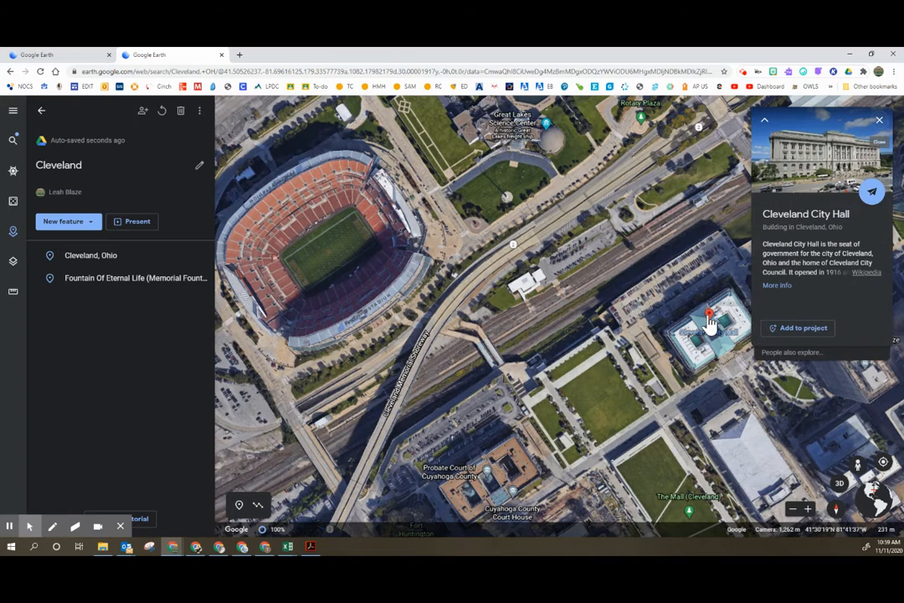
left_click(796, 330)
left_click(494, 369)
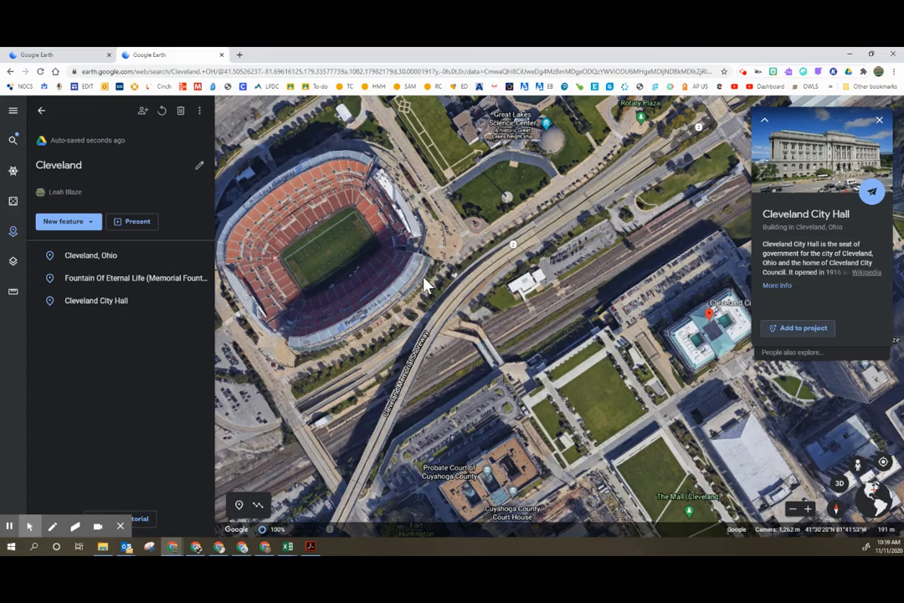
Add a placemark titled Windmill on the wind turbine in the lawn near The Fire Memorial and save it to the Cleveland project
left_click_drag(444, 249, 536, 333)
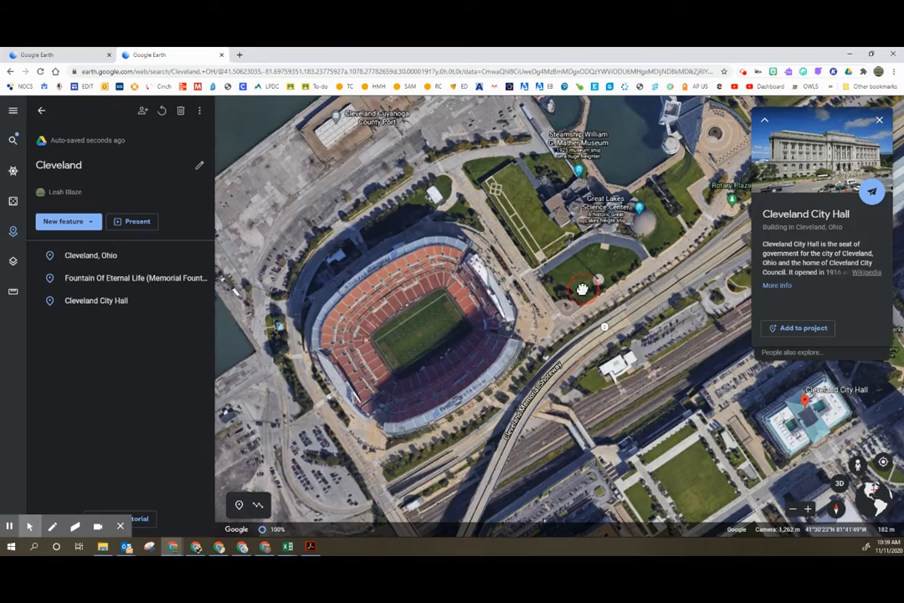
scroll(585, 295, "up", 5)
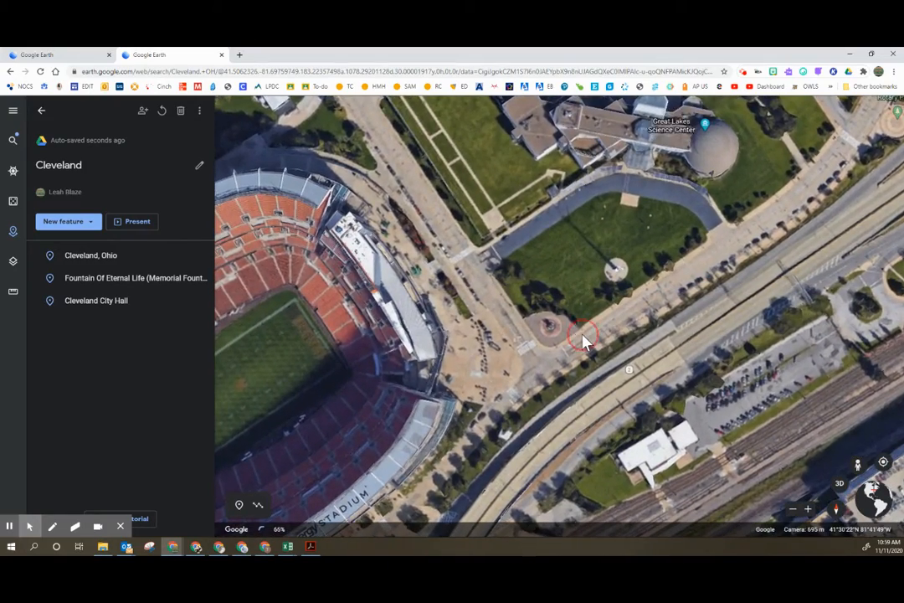
scroll(585, 340, "up", 5)
scroll(584, 340, "up", 2)
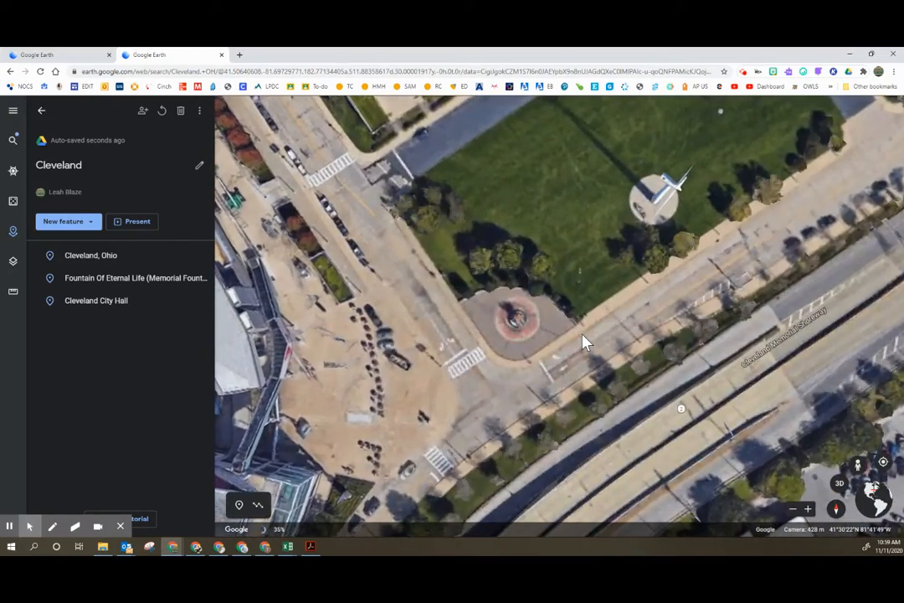
left_click_drag(633, 312, 614, 363)
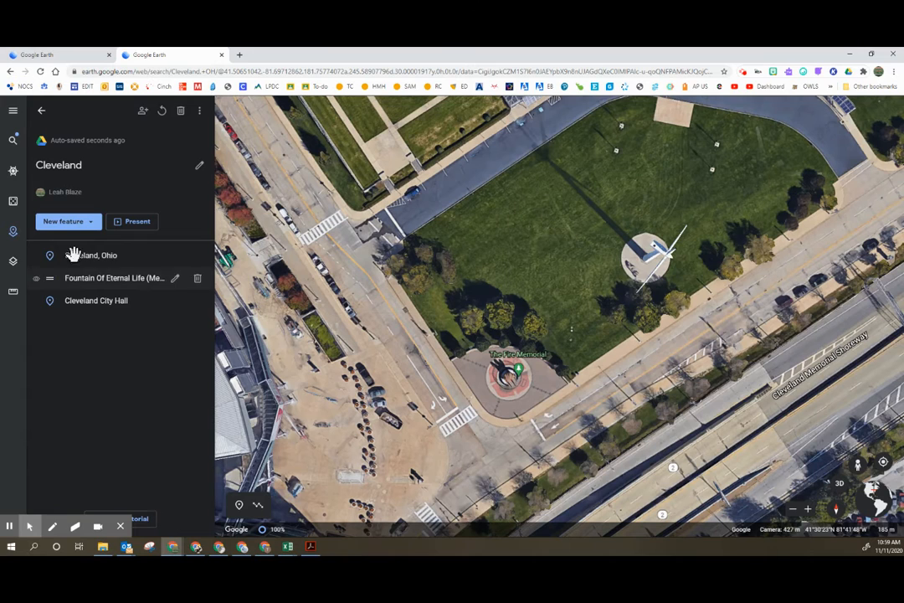
left_click(64, 222)
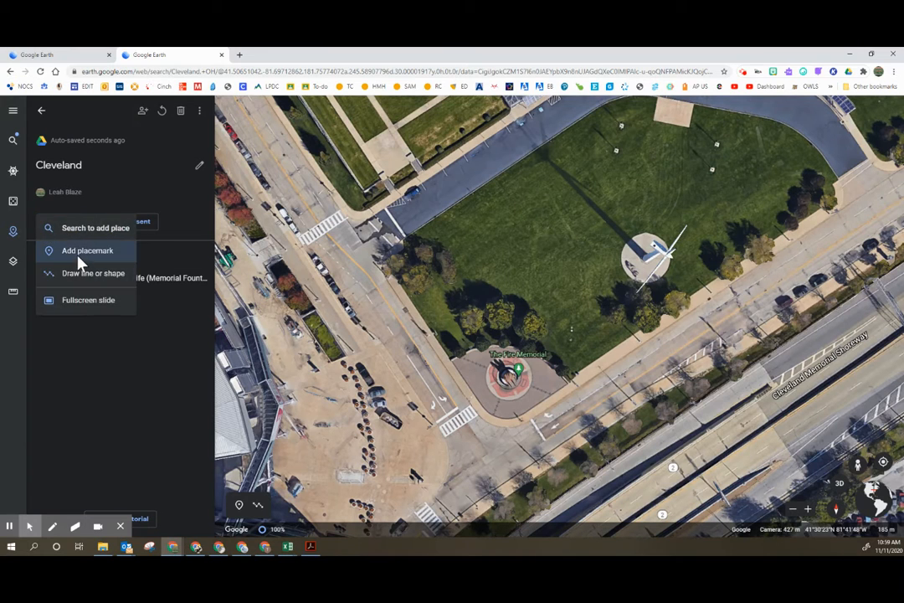
left_click(70, 252)
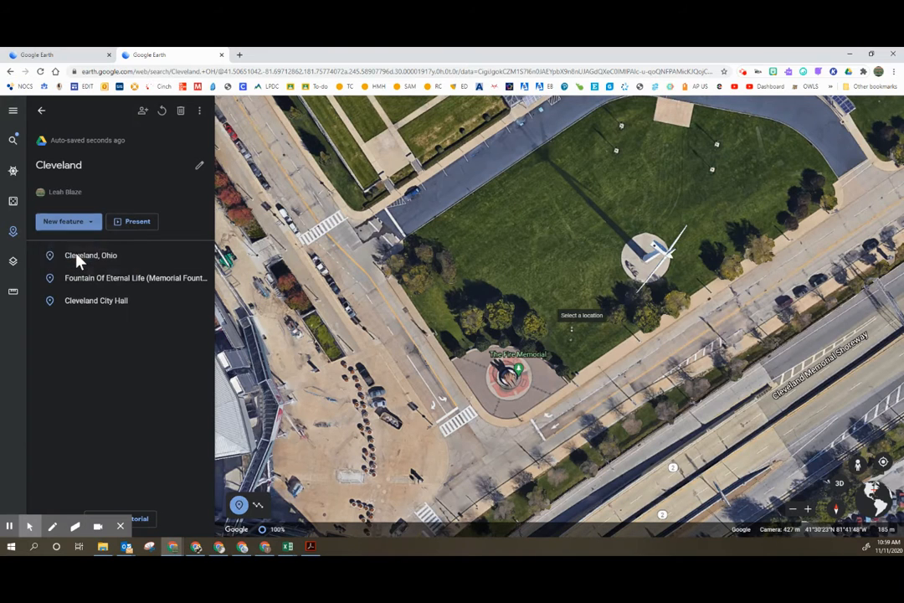
left_click(643, 254)
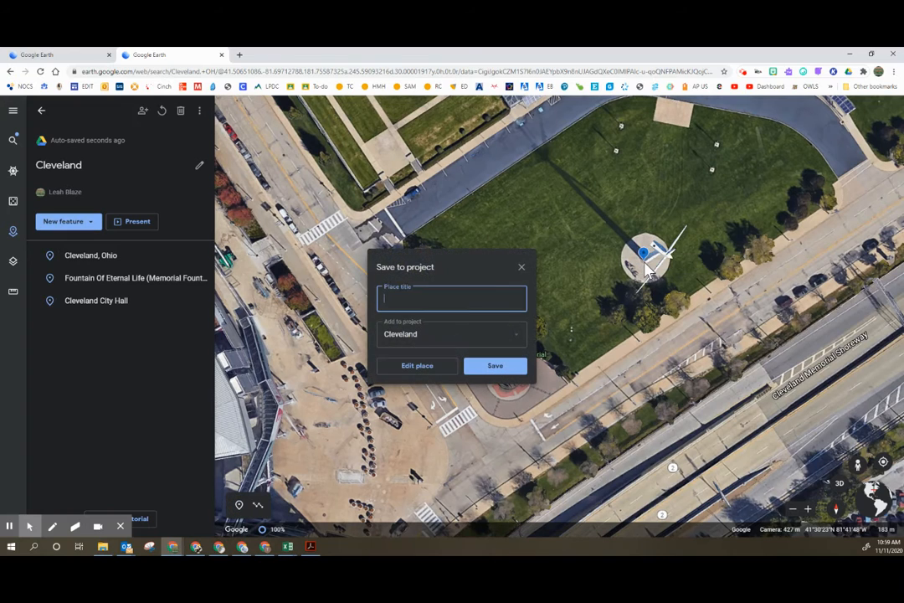
type("Windmill")
left_click(494, 367)
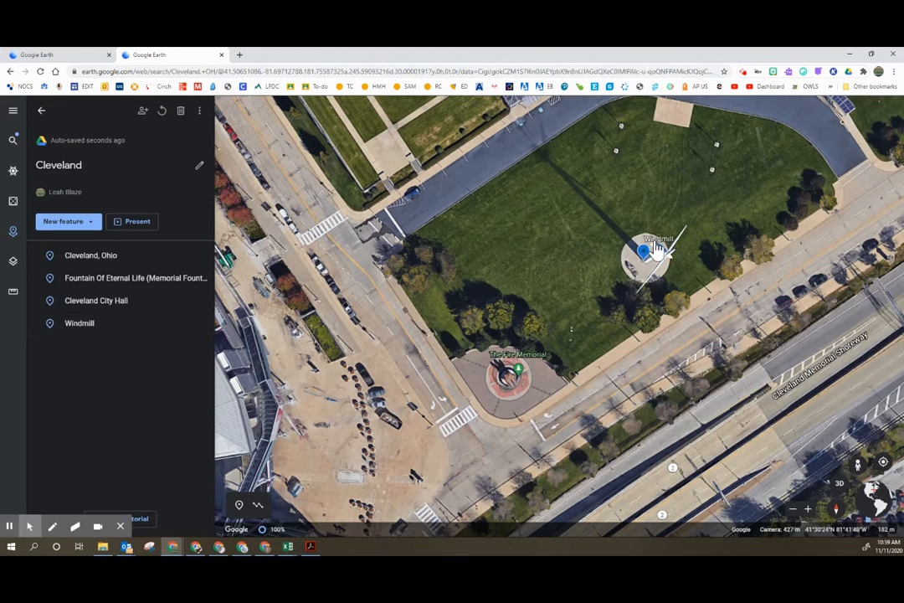
Enter Street View on Erieside Ave between the stadium and The Fire Memorial
left_click_drag(329, 300, 381, 224)
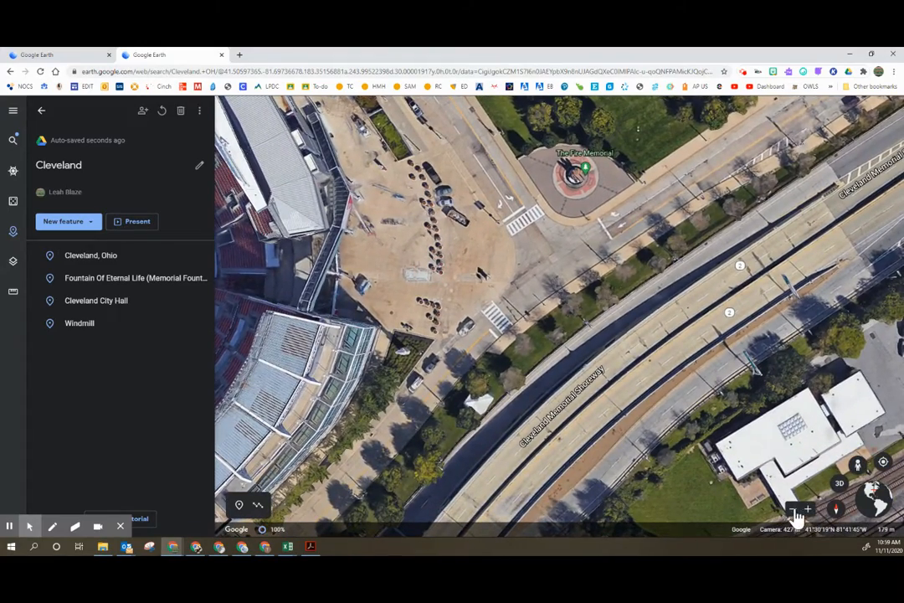
left_click(793, 513)
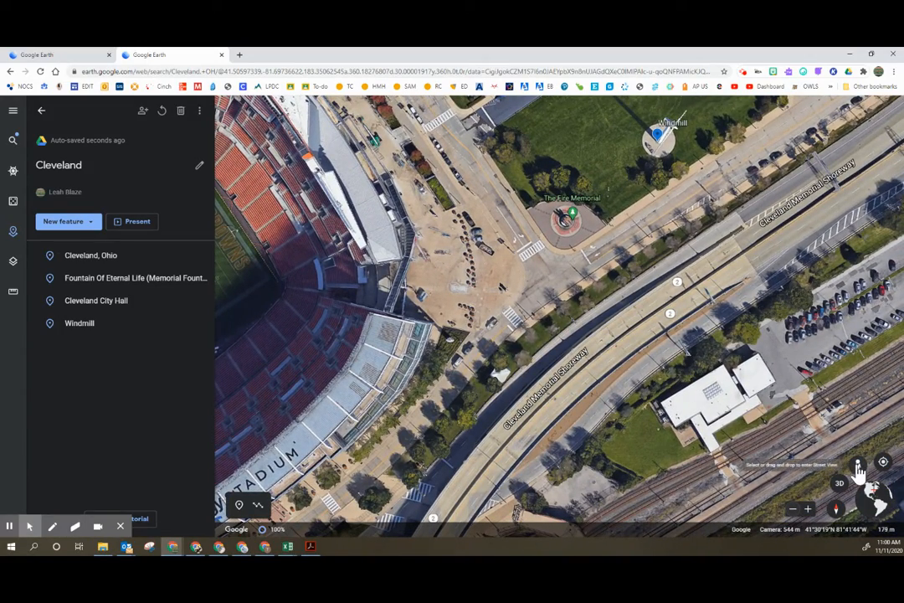
left_click(793, 510)
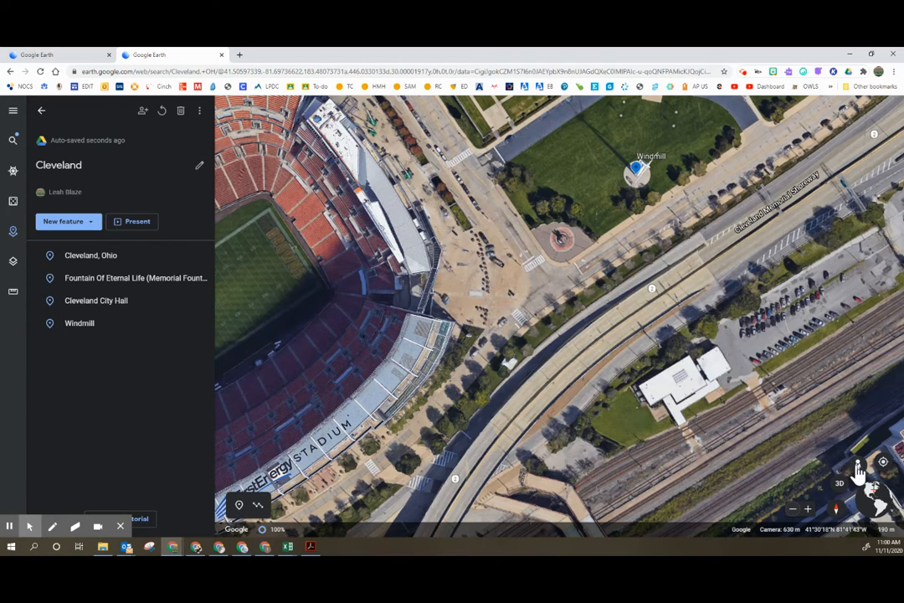
mouse_move(857, 465)
left_mouse_down()
mouse_move(636, 301)
mouse_move(819, 423)
left_mouse_up()
mouse_move(849, 462)
left_mouse_down()
mouse_move(862, 473)
mouse_move(577, 246)
mouse_move(531, 245)
mouse_move(461, 272)
mouse_move(468, 262)
mouse_move(537, 257)
mouse_move(488, 191)
mouse_move(548, 287)
mouse_move(512, 236)
mouse_move(525, 248)
mouse_move(461, 274)
left_mouse_up()
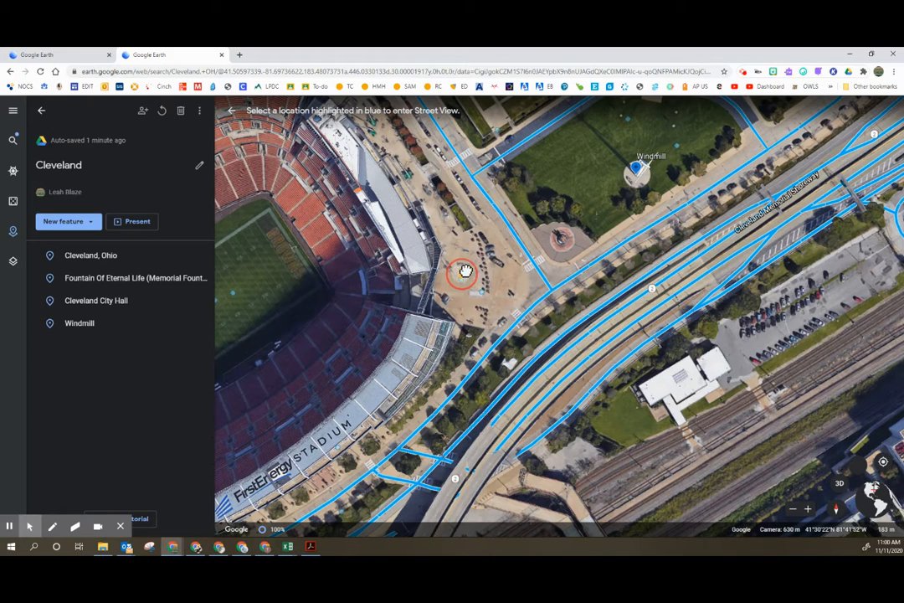
left_click_drag(466, 271, 530, 252)
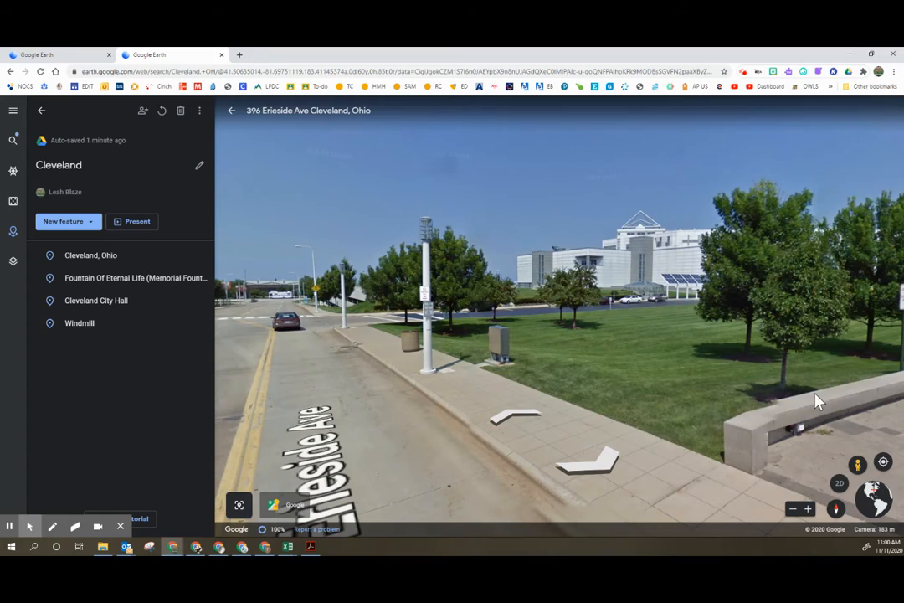
Turn the Street View to face the stadium and the road, and save the captured view as Street View of Fire Memorial
left_click_drag(817, 402, 571, 373)
left_click_drag(858, 383, 559, 390)
left_click_drag(830, 360, 581, 369)
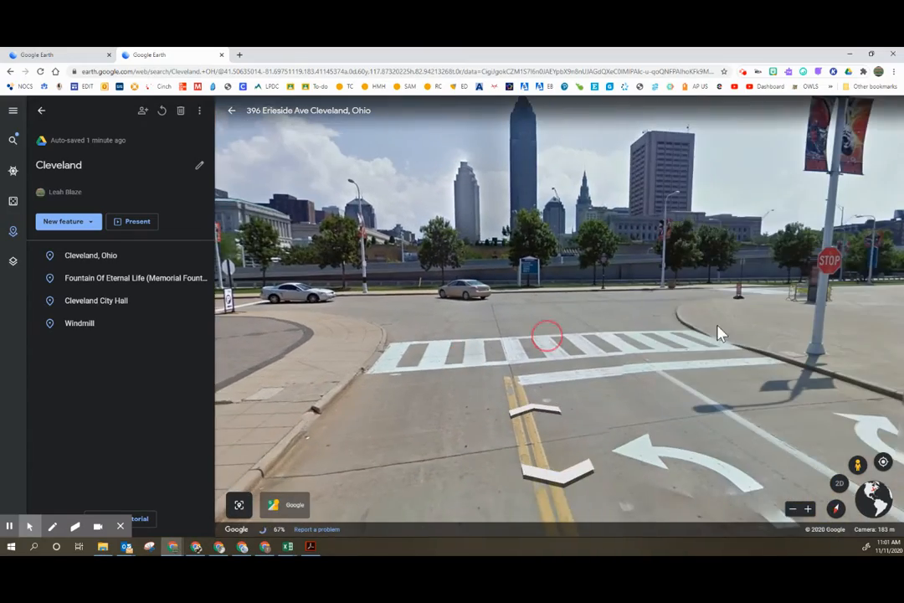
left_click_drag(719, 333, 599, 348)
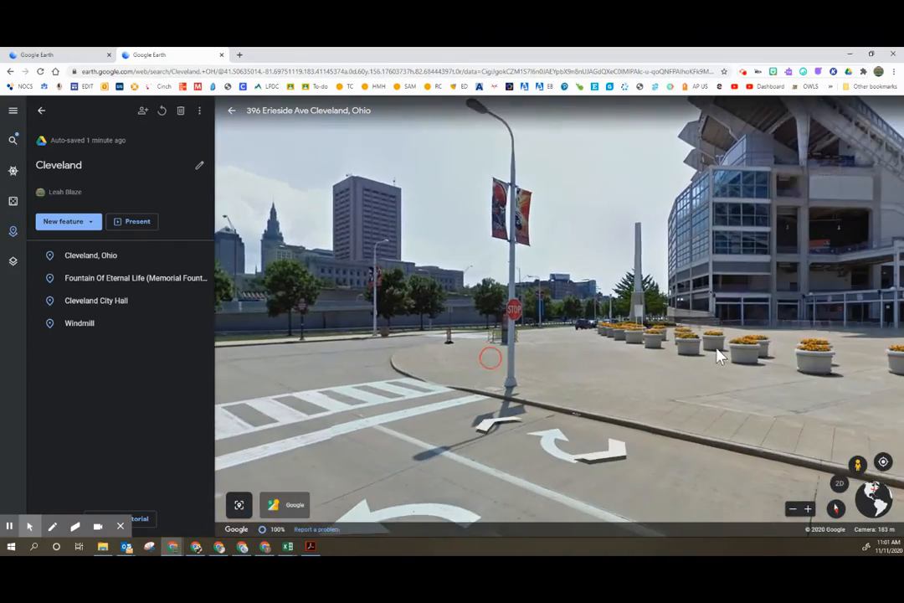
left_click_drag(717, 353, 548, 372)
left_click_drag(702, 349, 508, 361)
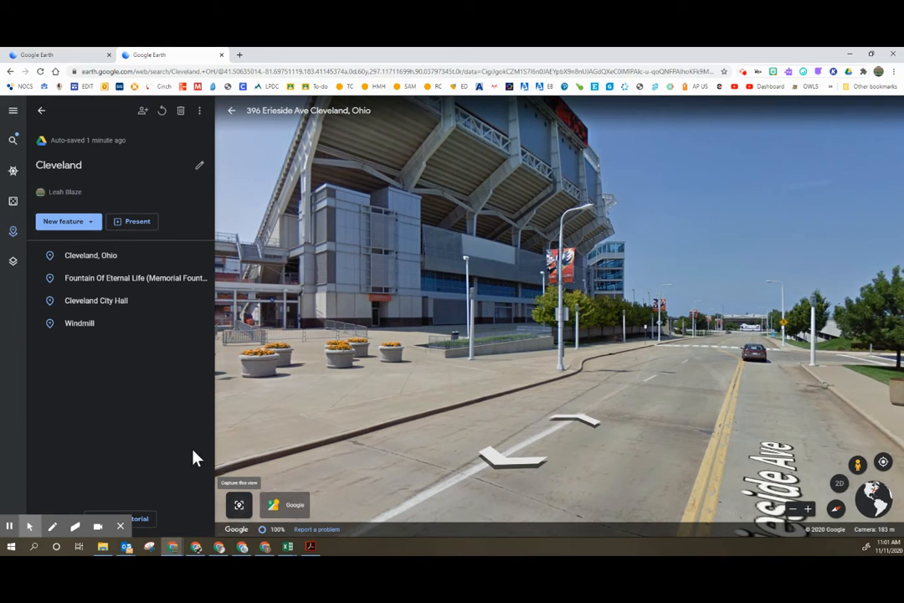
left_click(121, 531)
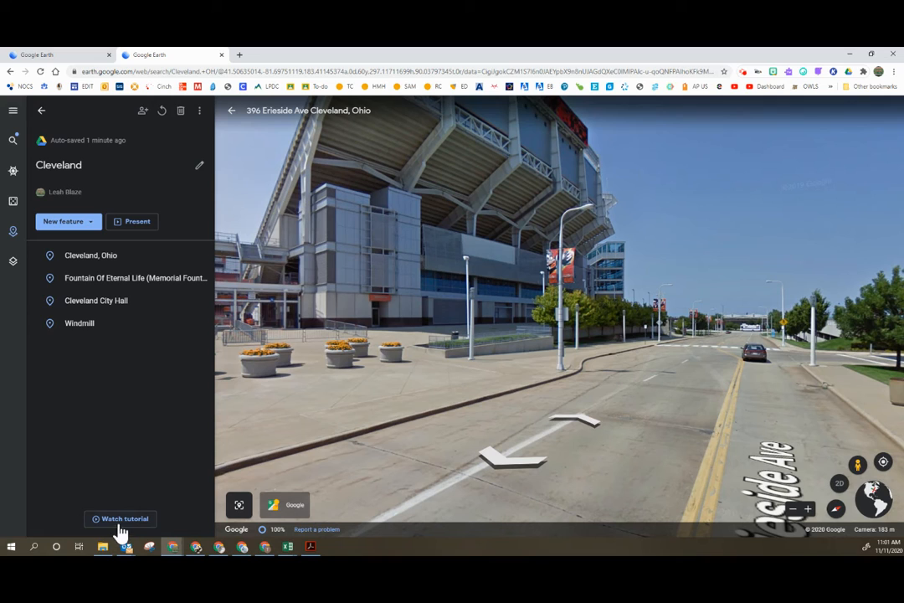
left_click(239, 506)
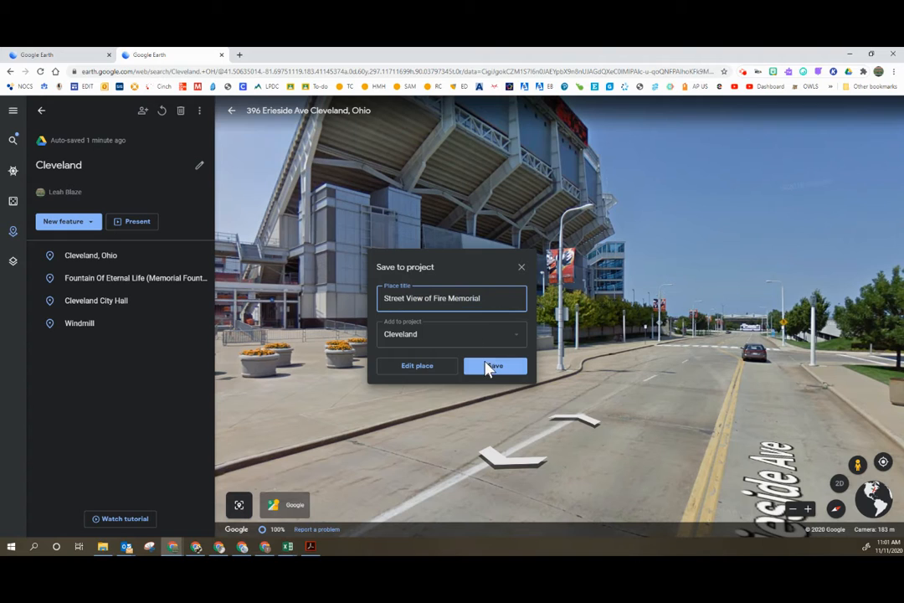
left_click(504, 369)
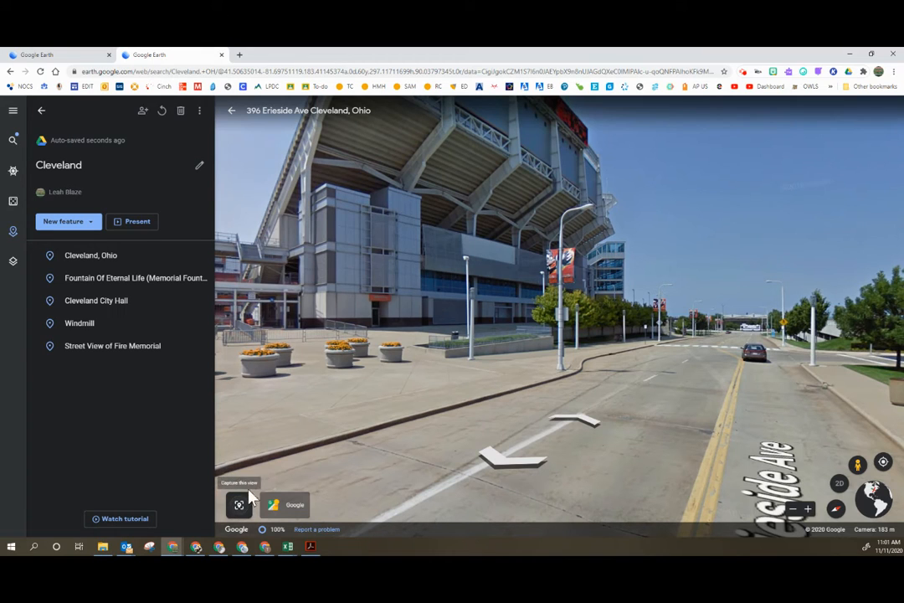
Leave the street-level view and open a Photo Sphere inside the Great Lakes Science Center
left_click(858, 467)
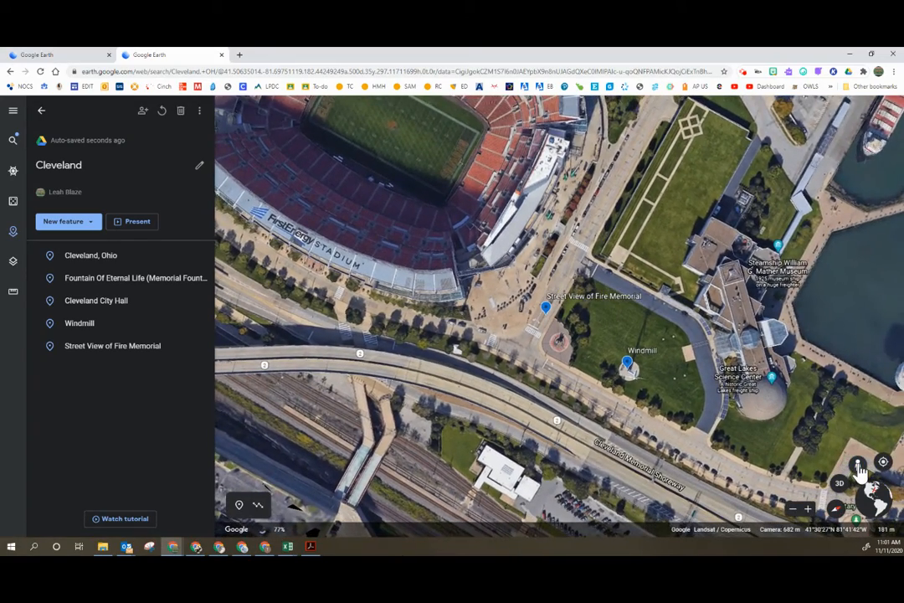
left_click(858, 468)
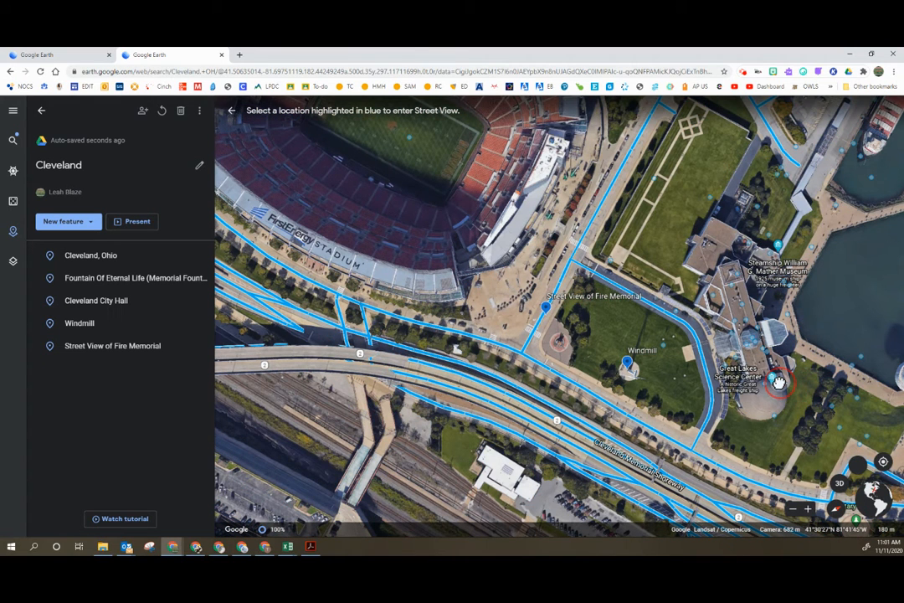
left_click(742, 299)
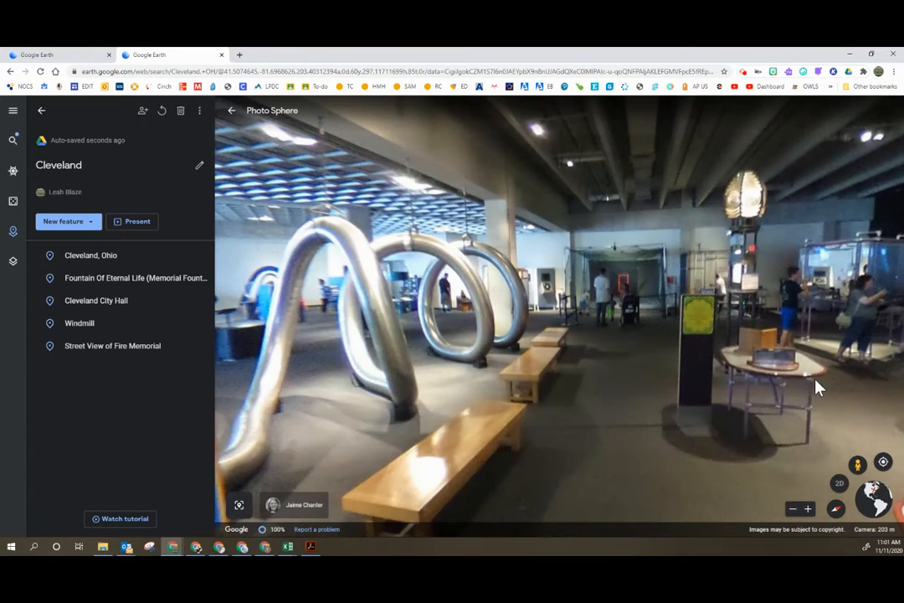
Turn the Photo Sphere toward the elevator area and save the captured view to the Cleveland project as In Science Center
left_click_drag(725, 383, 389, 340)
left_click_drag(720, 381, 352, 394)
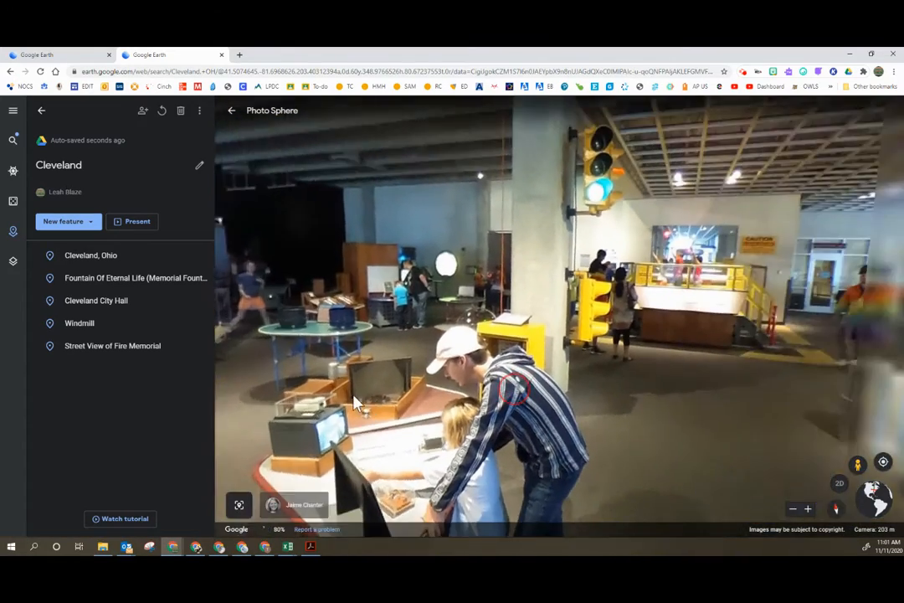
left_click_drag(736, 377, 301, 355)
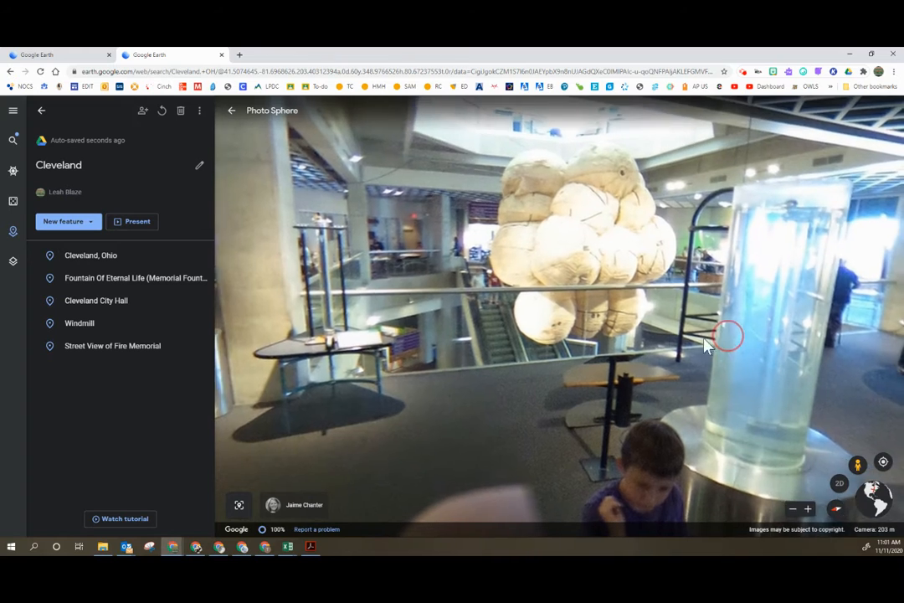
left_click_drag(727, 335, 421, 342)
left_click_drag(737, 343, 488, 359)
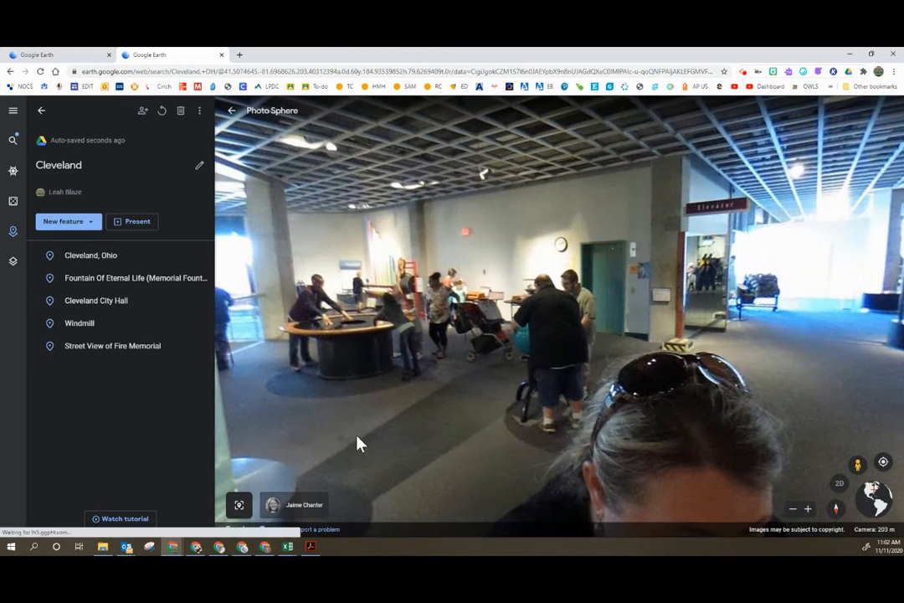
left_click(240, 507)
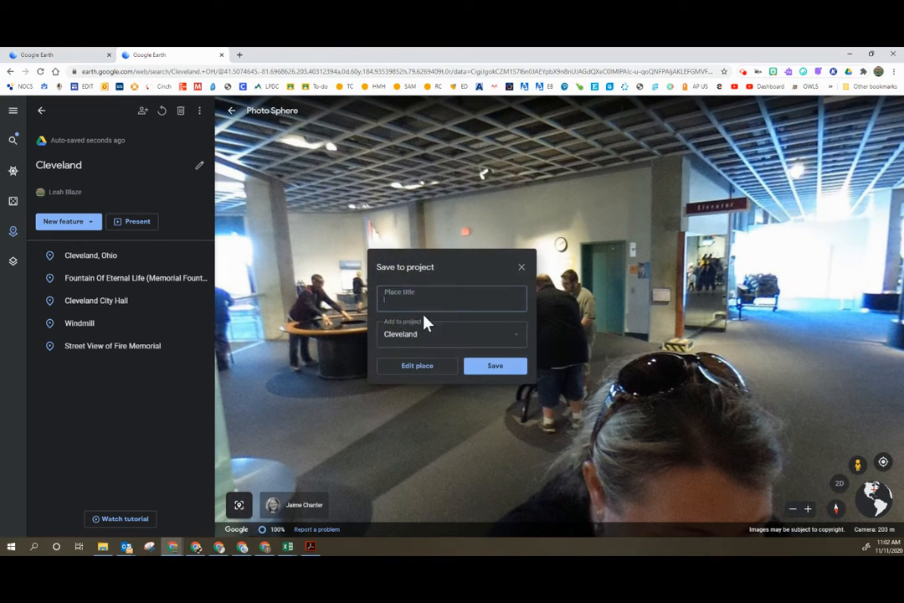
left_click(481, 365)
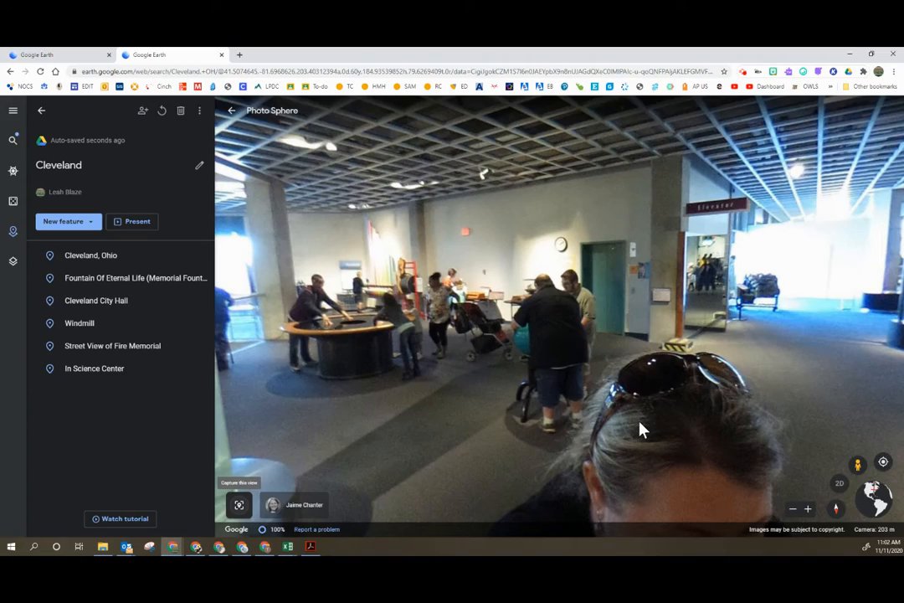
Exit the Photo Sphere and fly to the project's saved place Cleveland, Ohio
left_click(859, 469)
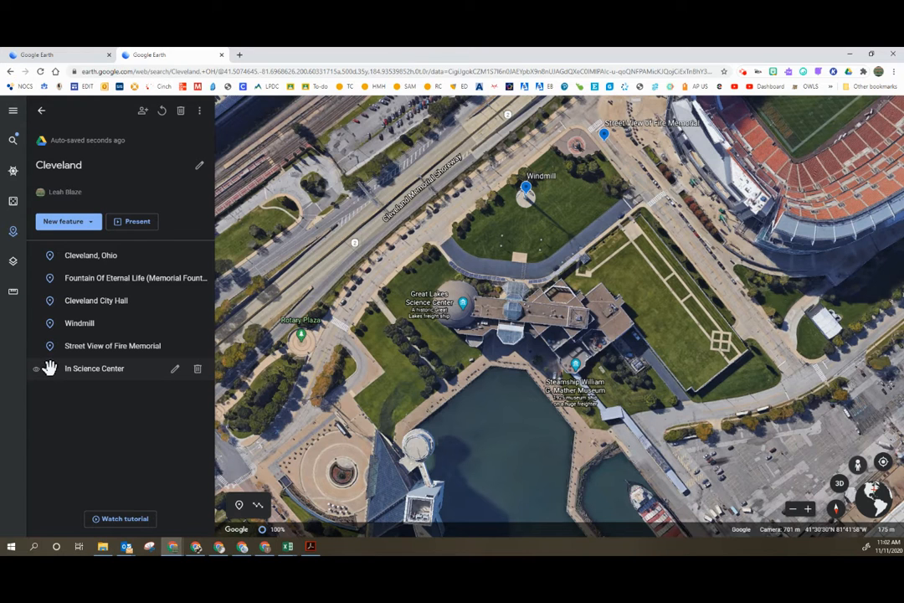
left_click(90, 256)
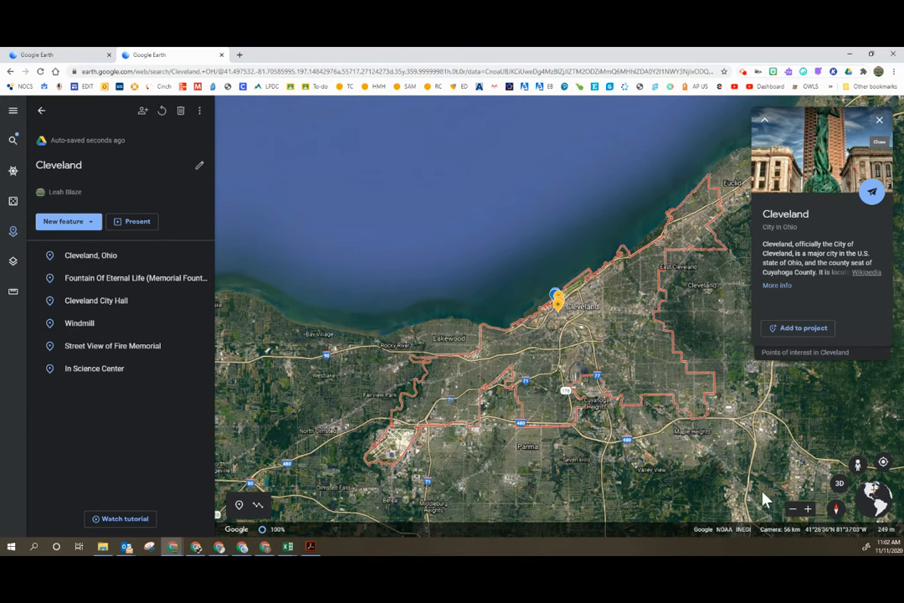
Give the In Science Center feature the description "Take a look around the upper floor of the science center. What experiments do you notice happening?"
left_click(810, 510)
left_click(809, 511)
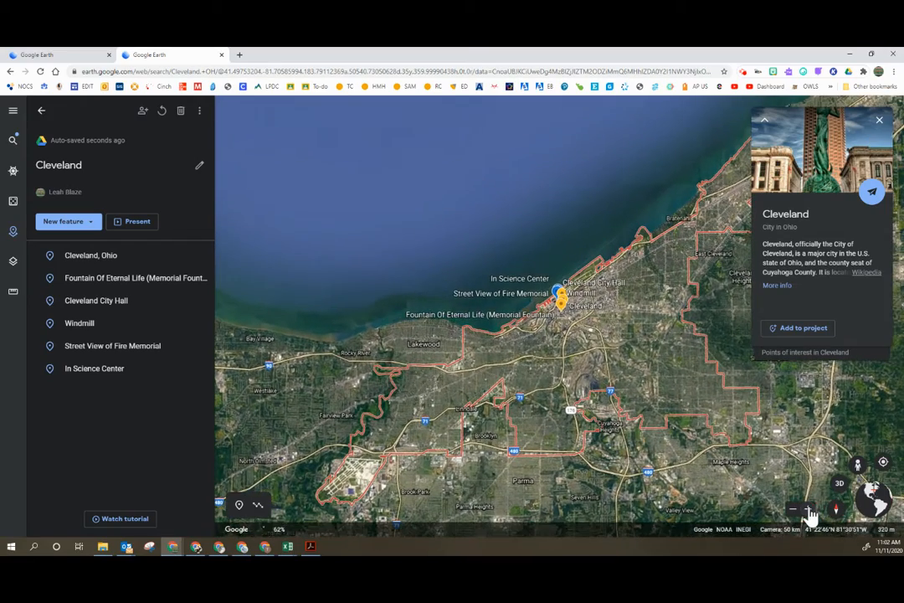
left_click(810, 511)
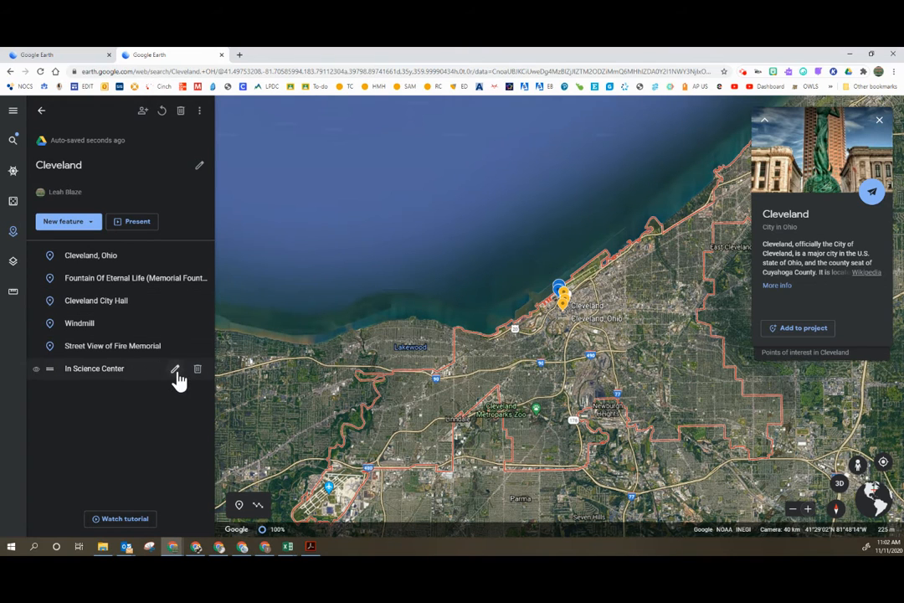
left_click(176, 372)
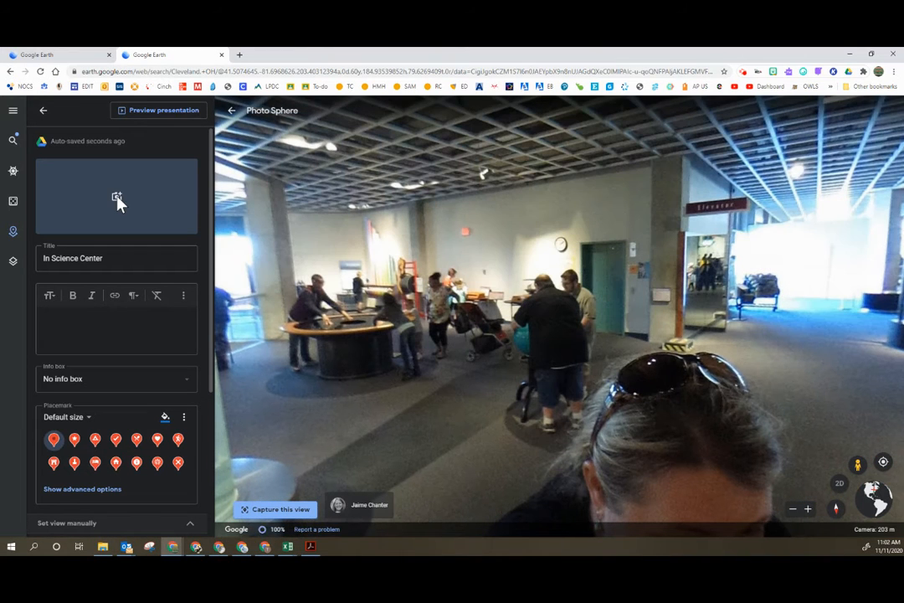
left_click(75, 325)
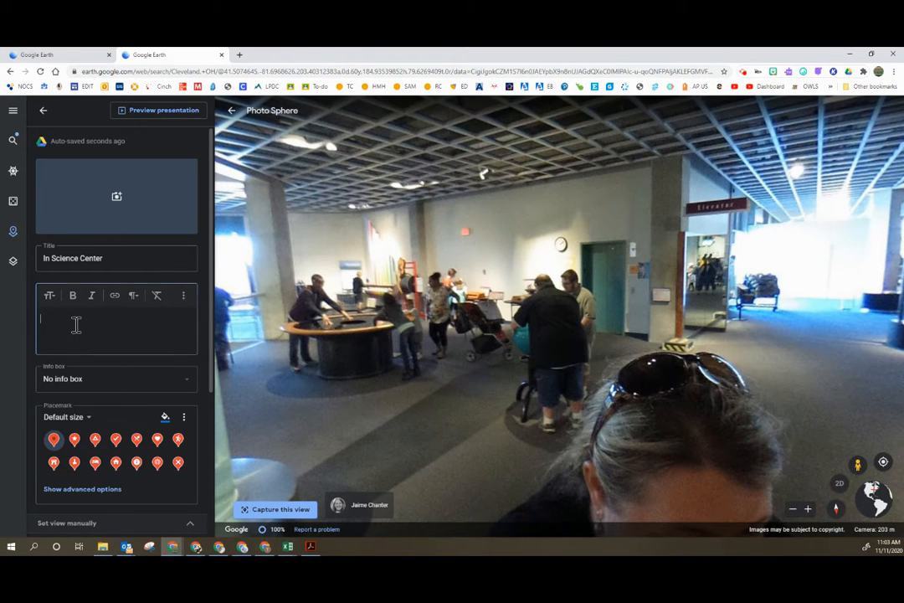
type("T")
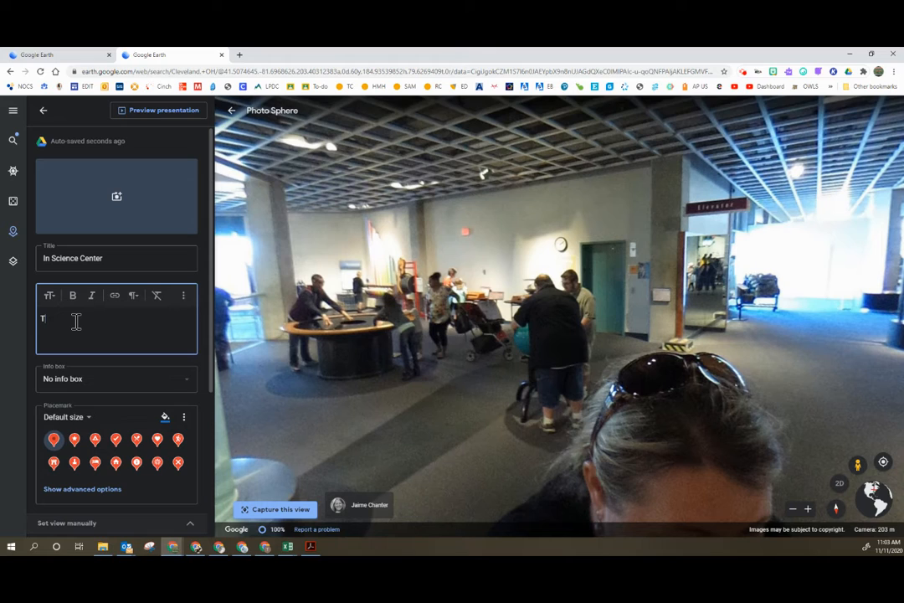
type("ake a look around the upper floor of the science center?")
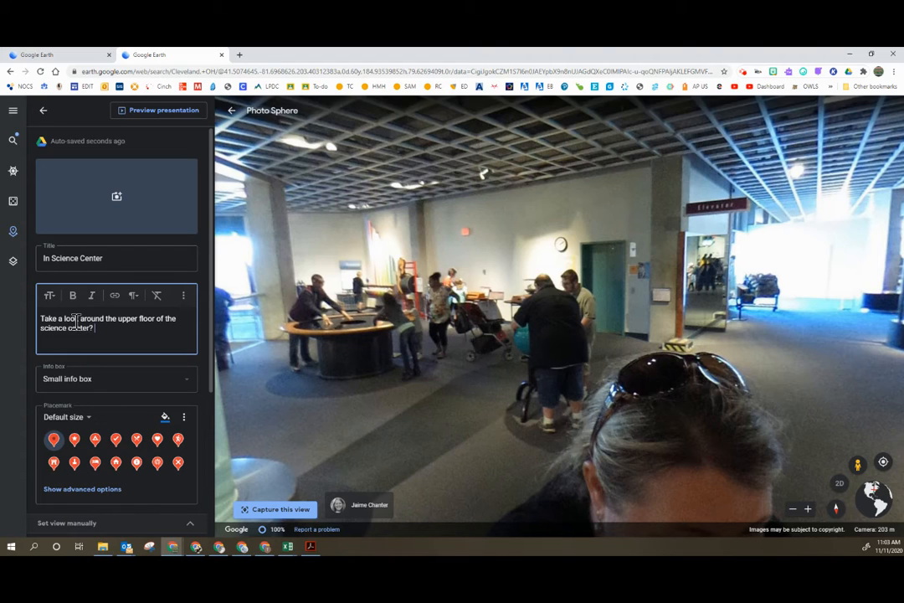
key("BackSpace")
type(". What experiments do you notic")
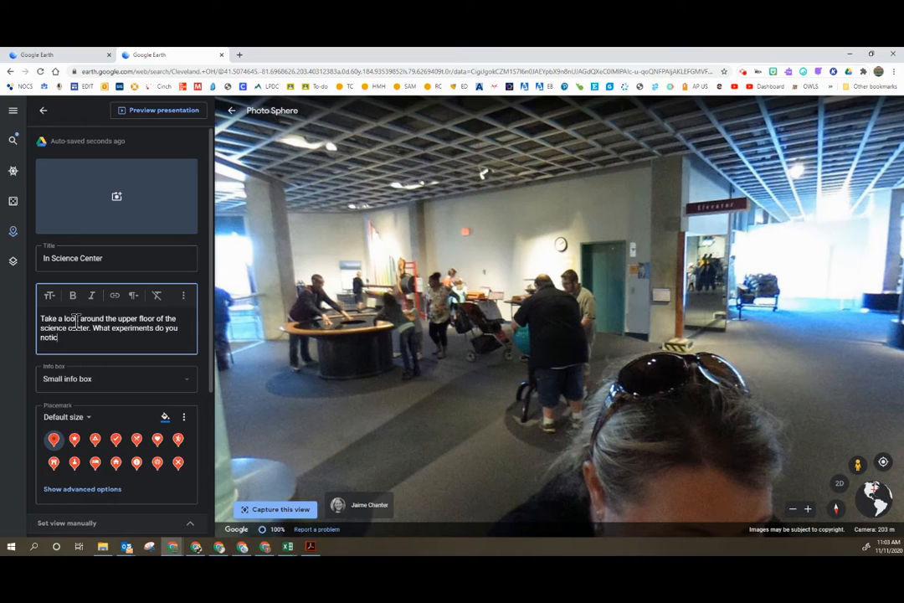
type("happening?")
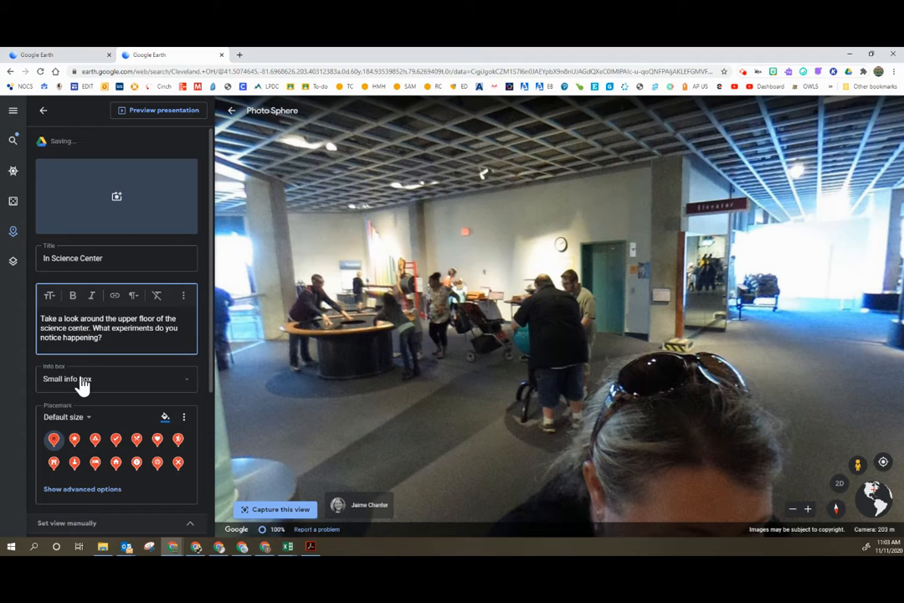
Review the info box size choices, the placemark options and the manual view settings of the In Science Center feature
left_click(81, 381)
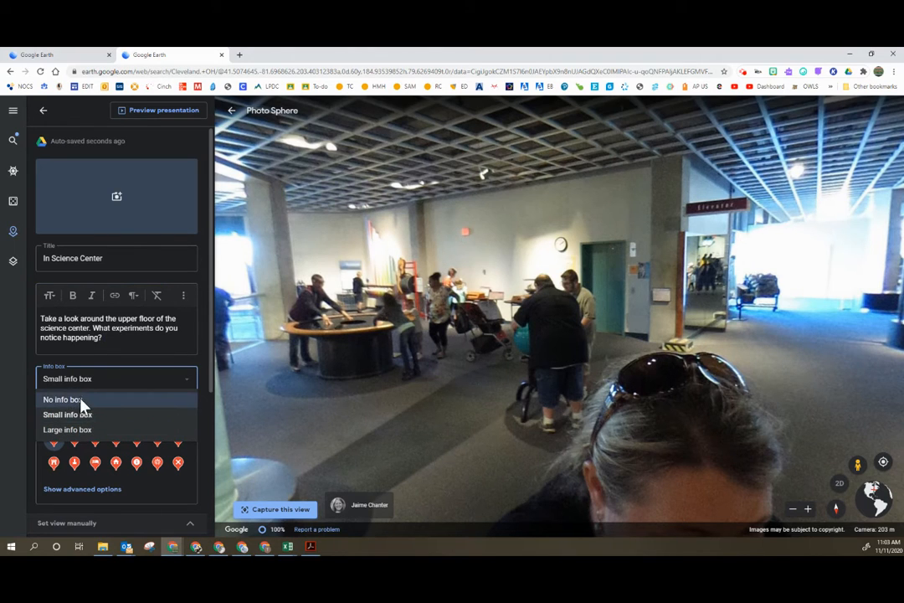
left_click(84, 388)
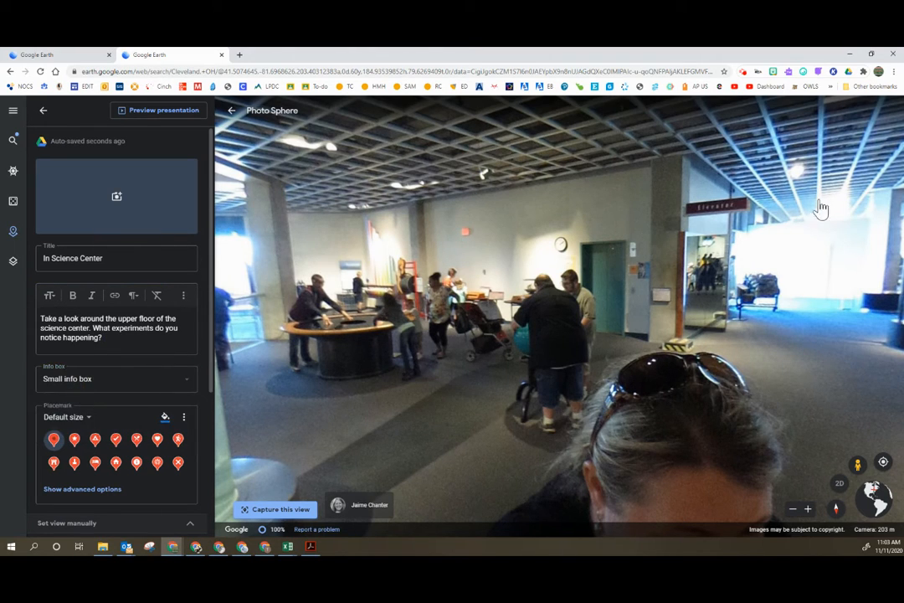
scroll(88, 465, "down", 1)
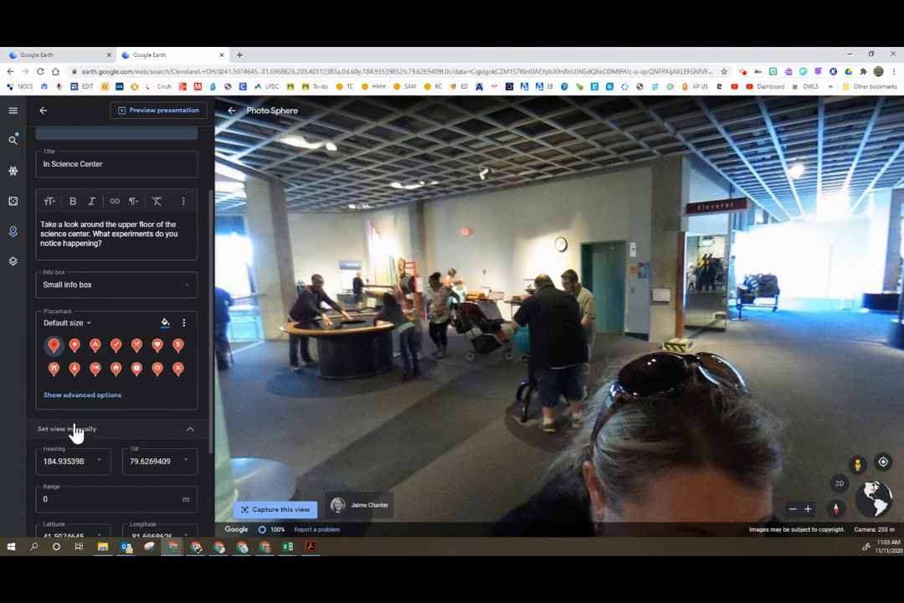
scroll(81, 442, "down", 2)
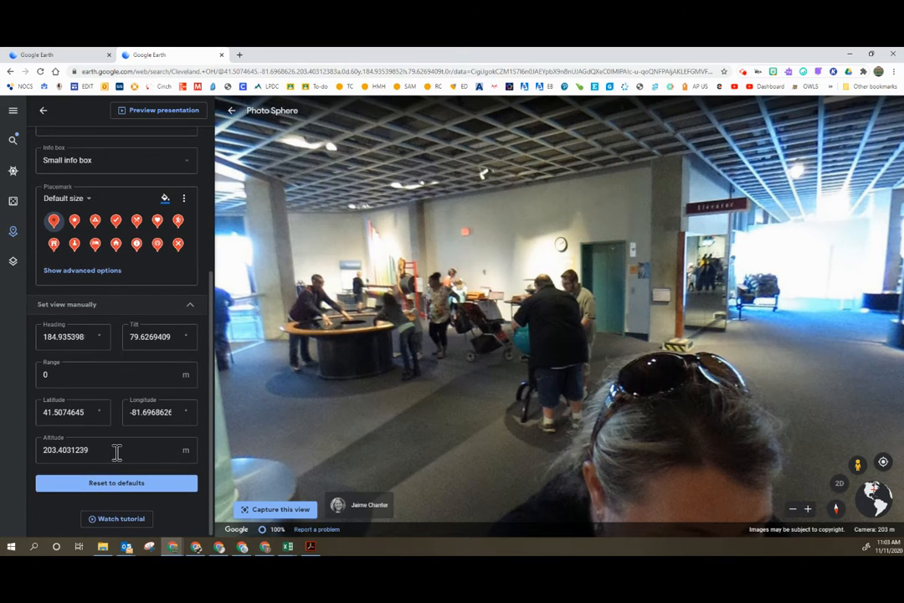
scroll(115, 460, "up", 2)
scroll(115, 460, "down", 2)
scroll(129, 508, "up", 3)
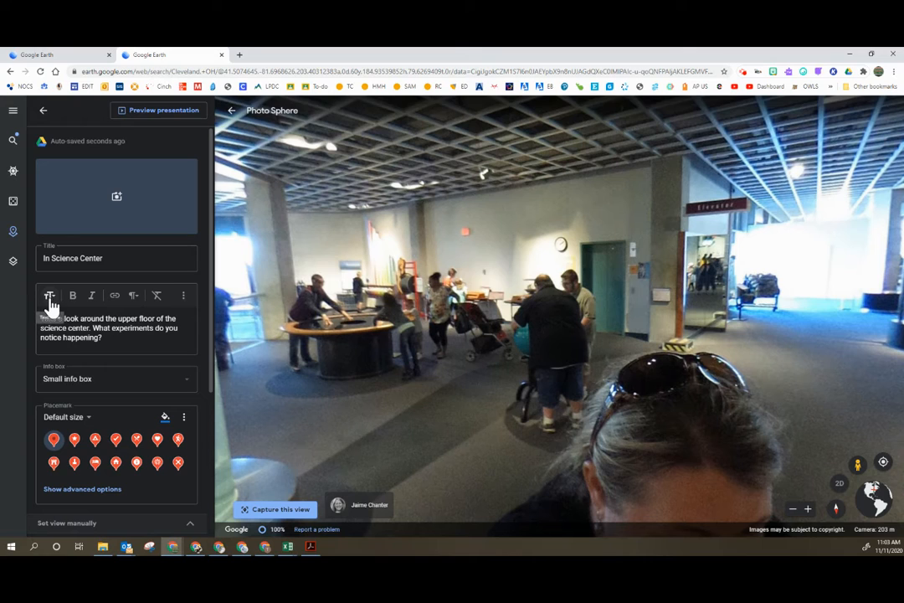
Format the entire description of the In Science Center feature as a Subheading
left_click_drag(103, 338, 39, 316)
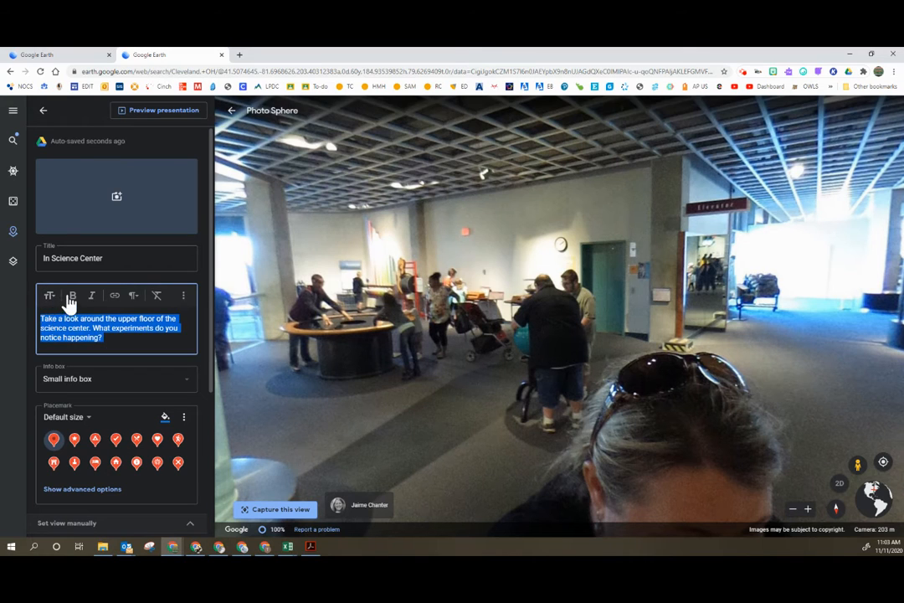
left_click(49, 297)
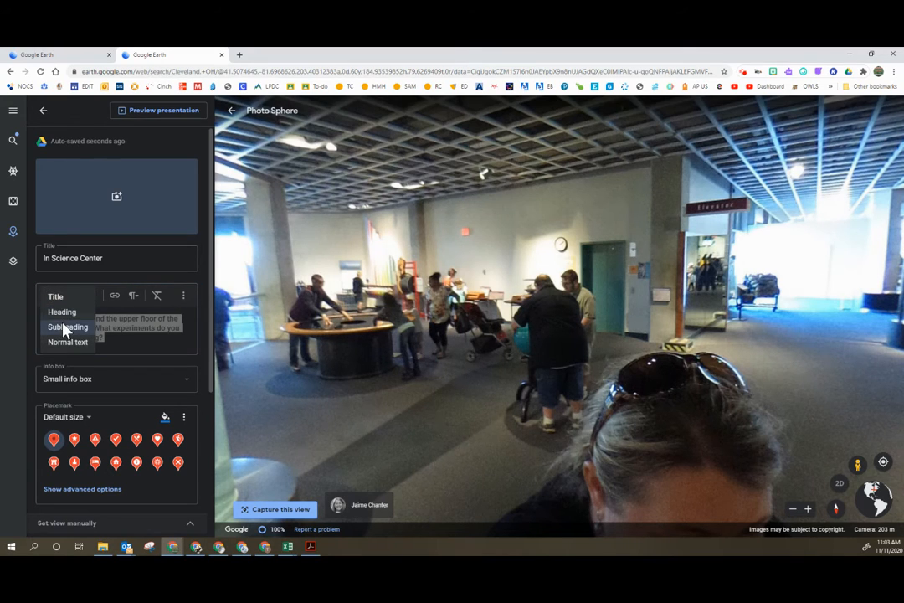
left_click(63, 329)
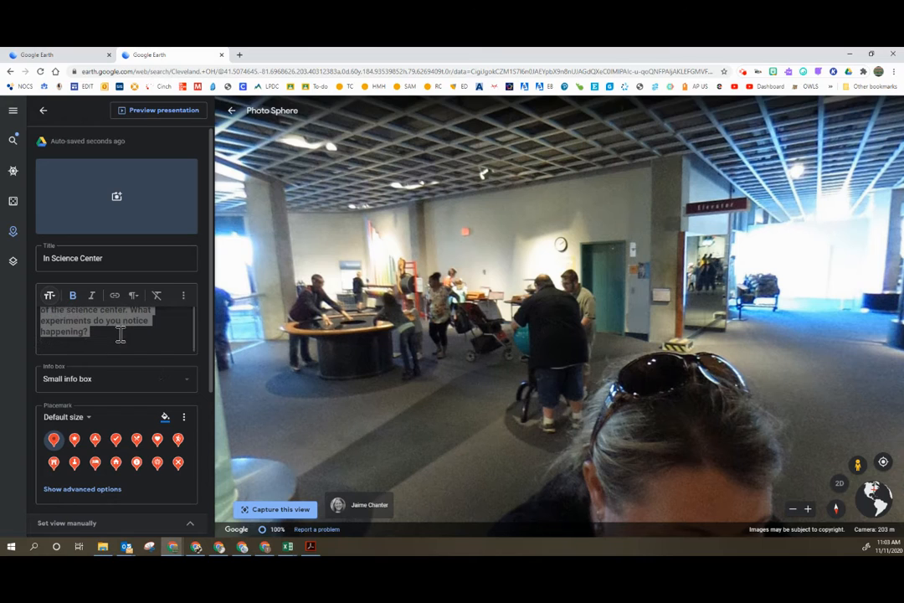
left_click(184, 298)
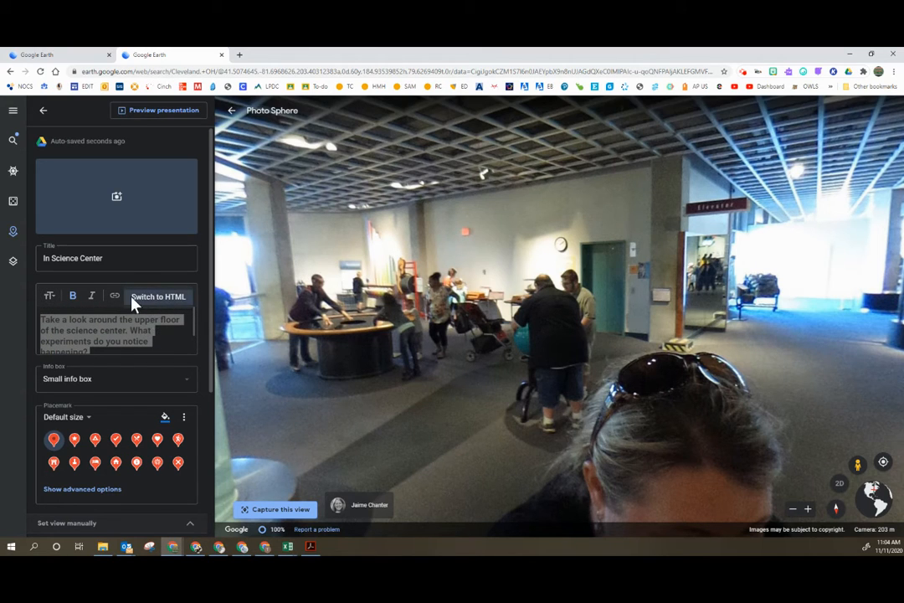
left_click(149, 340)
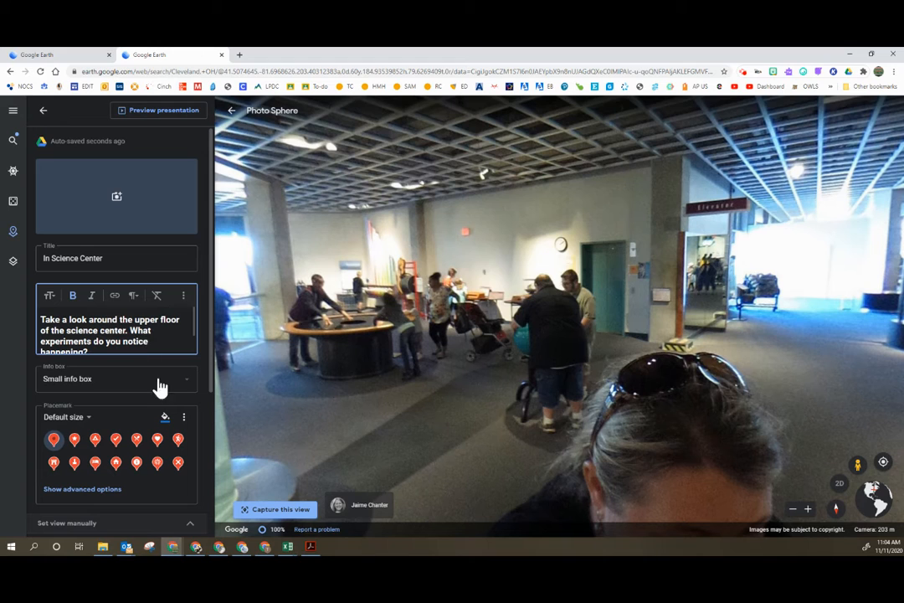
Preview the presentation from In Science Center, step back through the features to Cleveland City Hall, and exit the preview
left_click(142, 111)
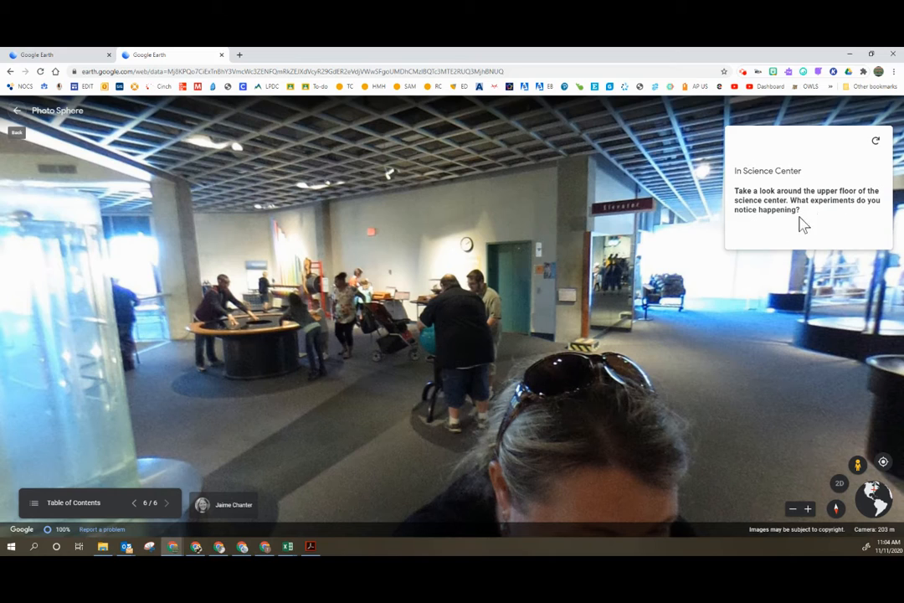
left_click(134, 503)
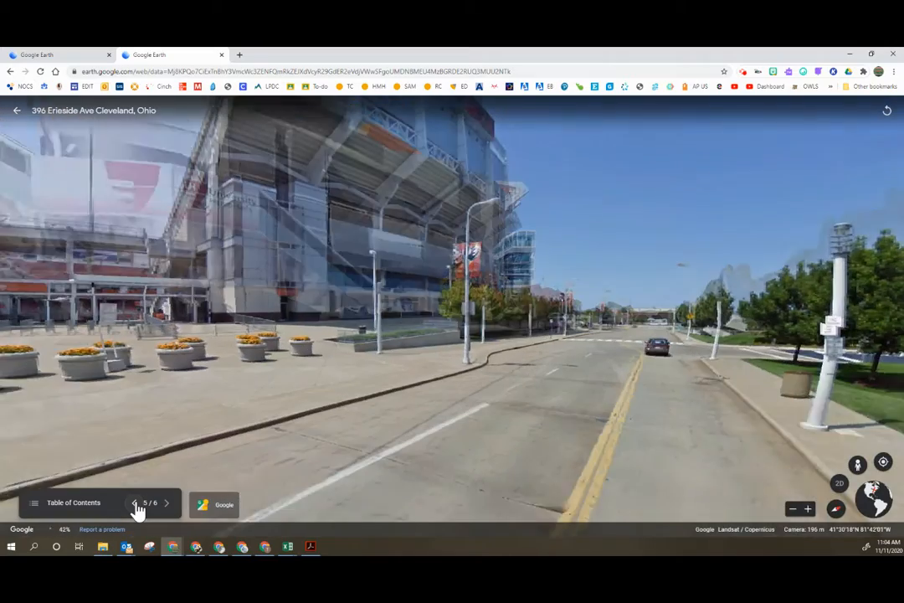
left_click(136, 506)
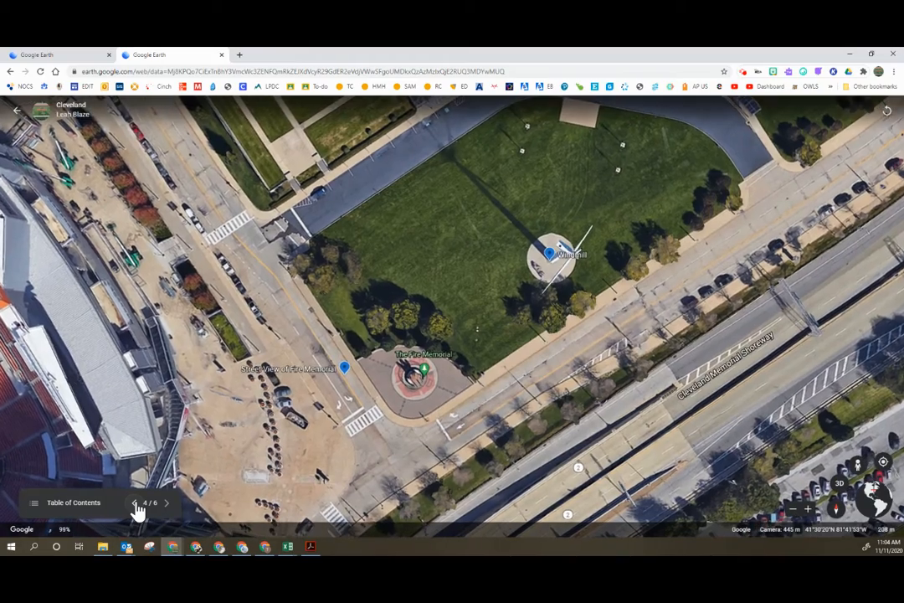
left_click(136, 505)
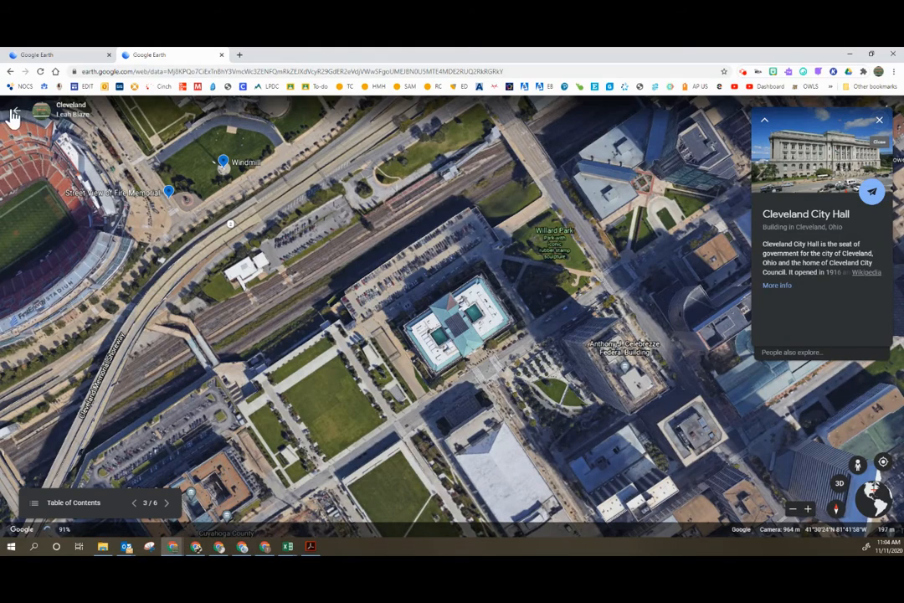
key("Escape")
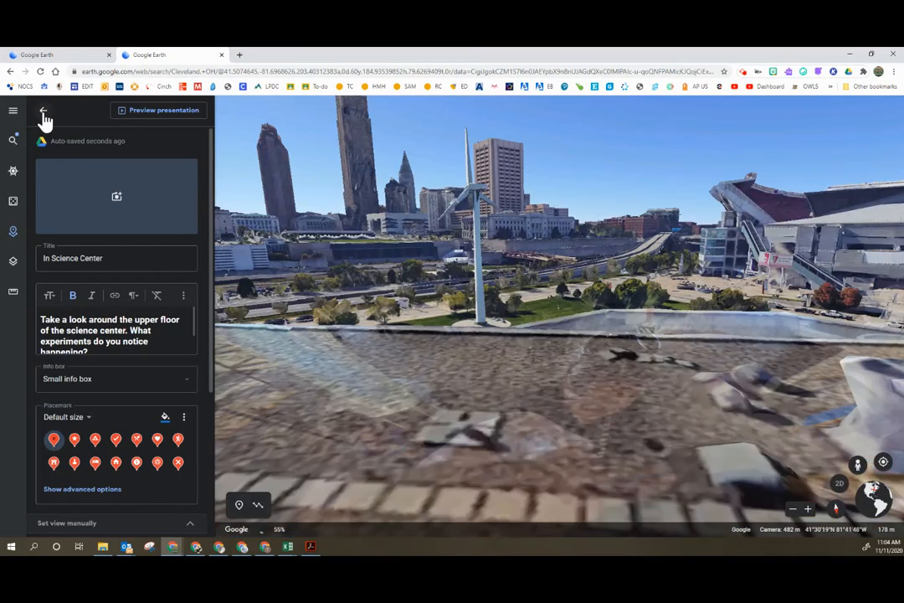
Return to the Cleveland project's feature list and set its sharing link to be viewable by North Olmsted City Schools
left_click(43, 114)
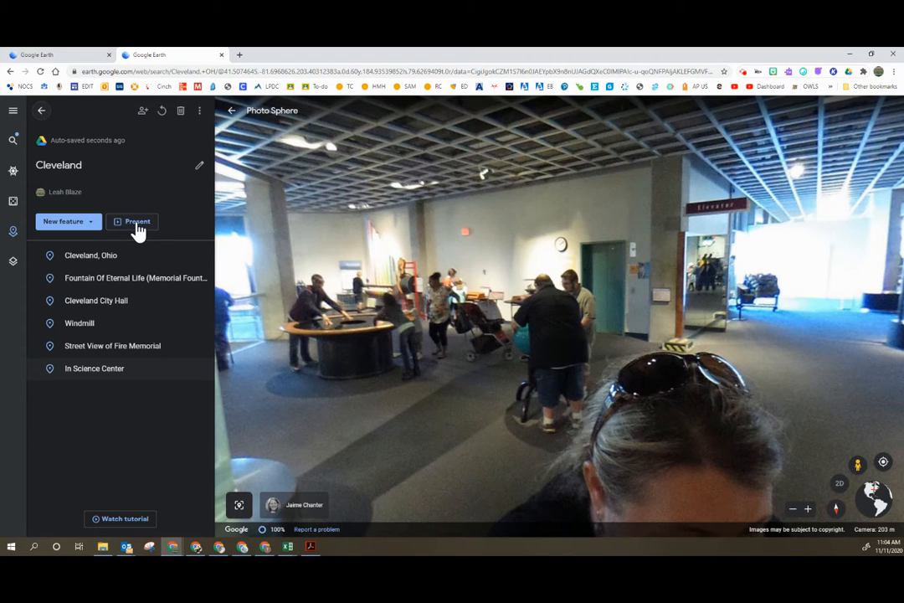
left_click(143, 112)
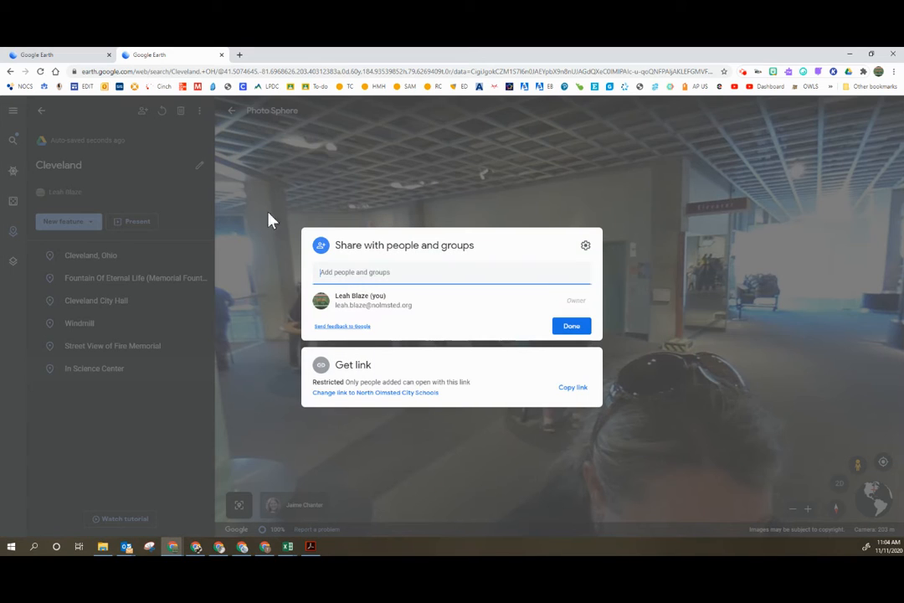
left_click(369, 393)
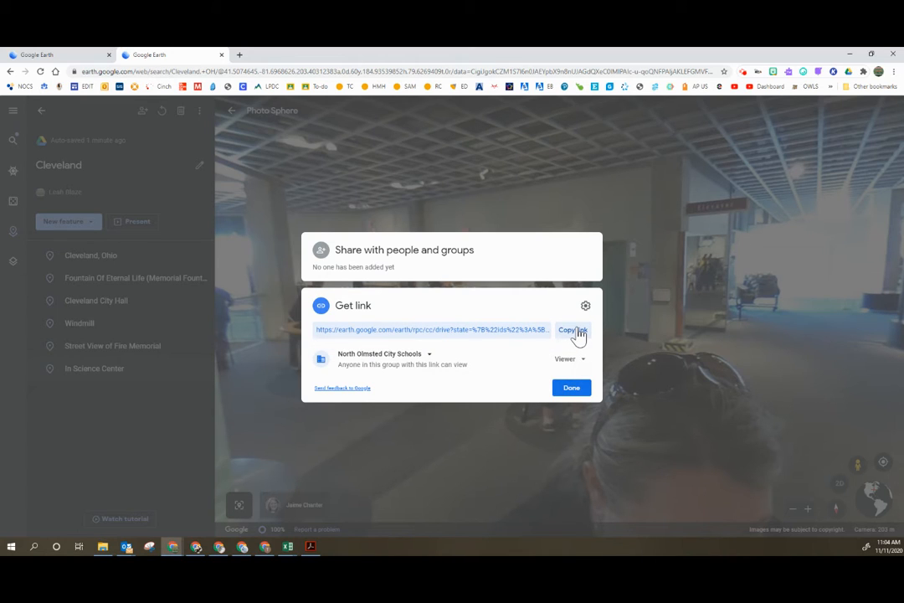
left_click(574, 391)
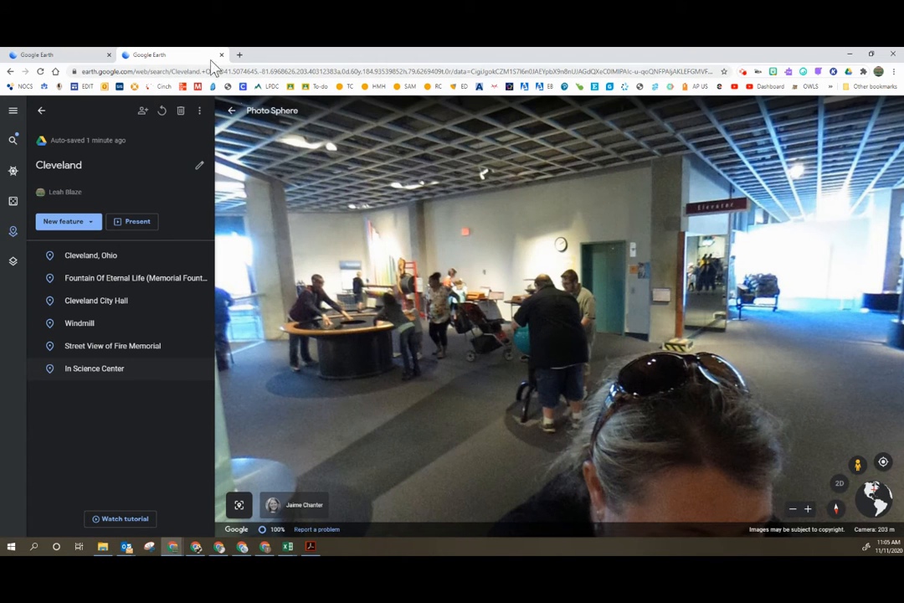
Exit the Photo Sphere to the overhead map and return from the Cleveland project to the list of projects
left_click(231, 110)
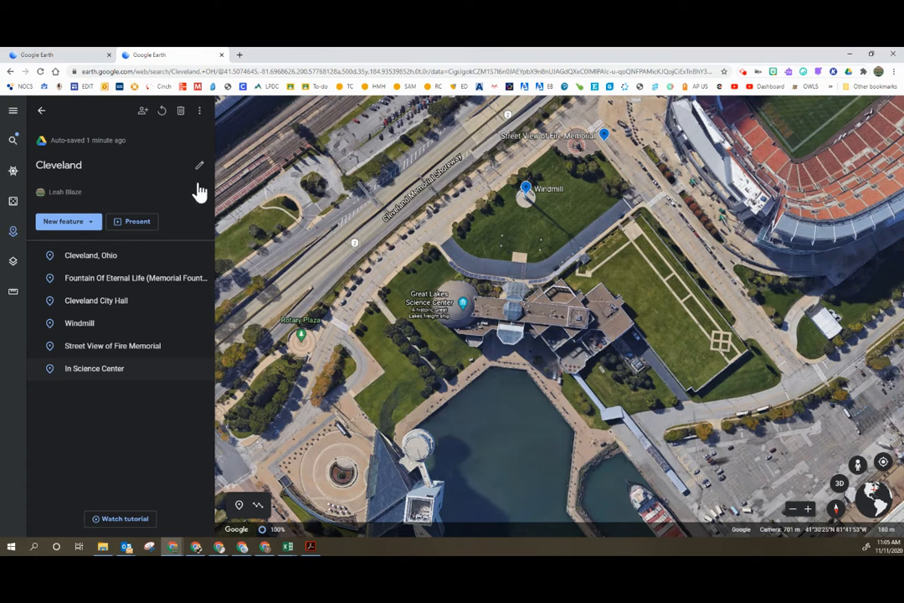
left_click(42, 111)
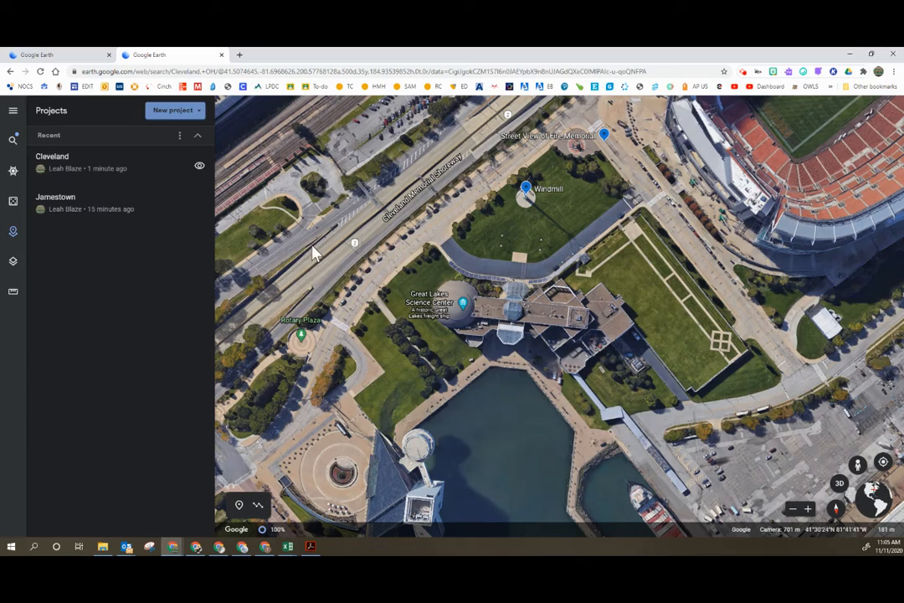
scroll(561, 323, "down", 3)
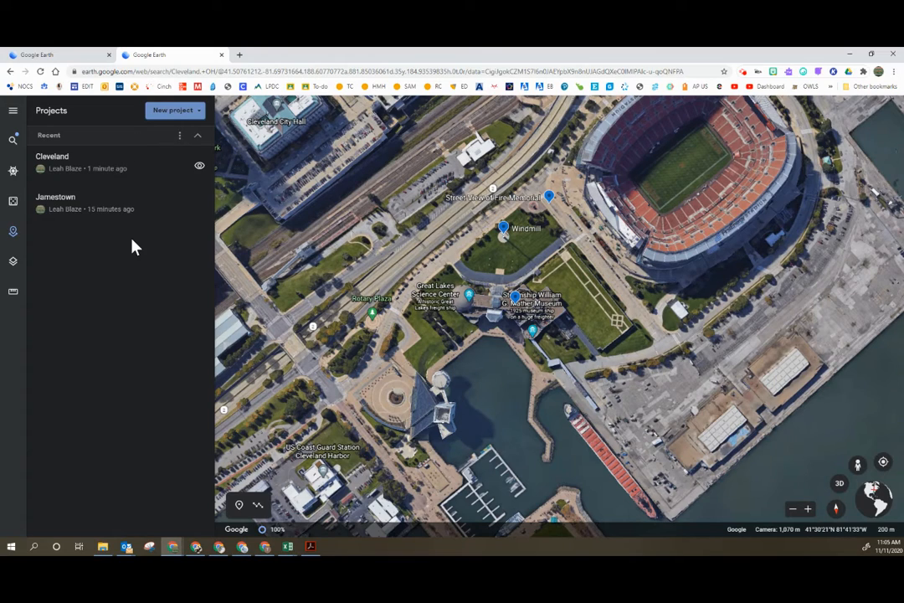
scroll(498, 335, "up", 2)
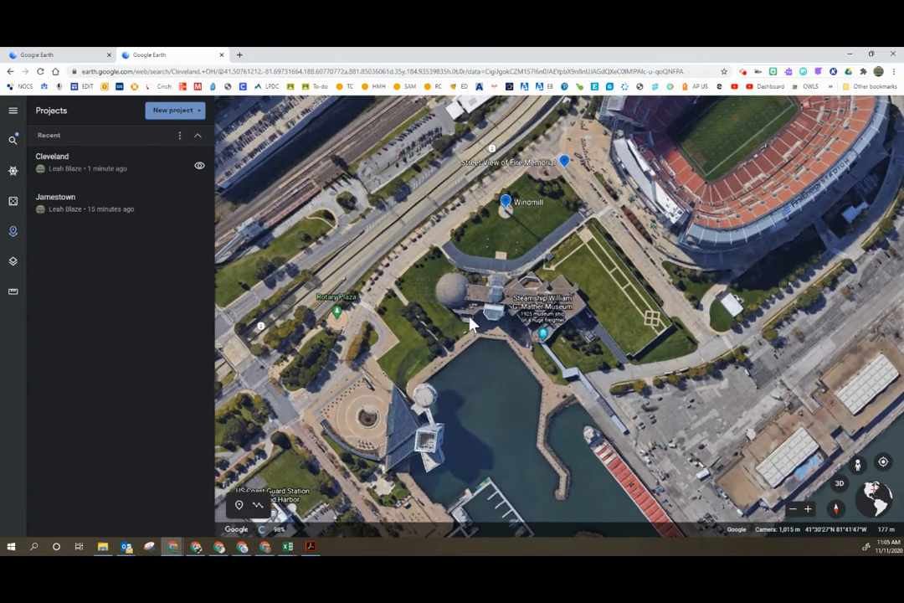